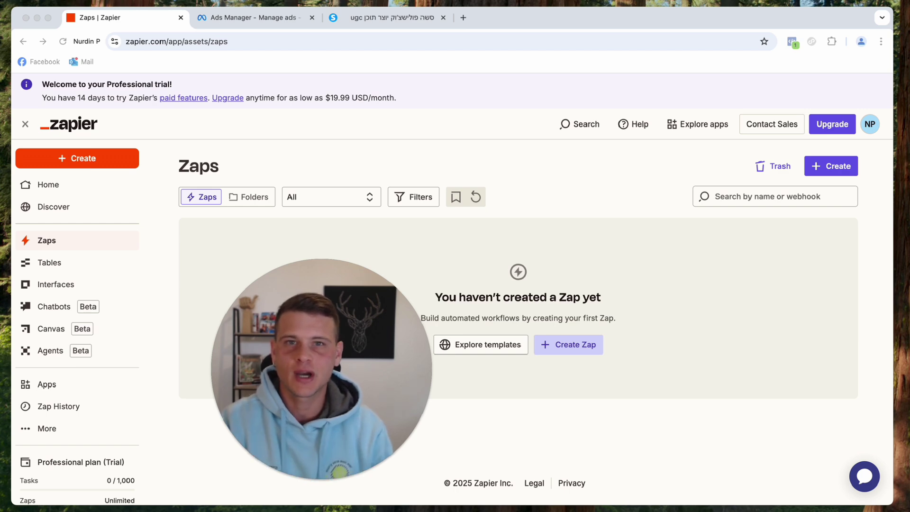
Bring up the systeme.io lead form page and scroll down to the form.
{"action": "key", "text": "super+3"}
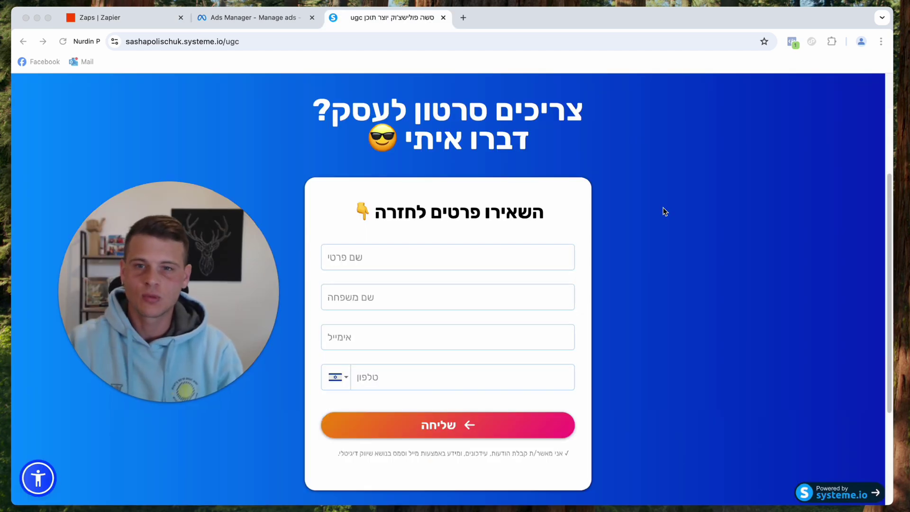
{"action": "scroll", "coordinate": [666, 211], "scroll_direction": "down", "scroll_amount": 1}
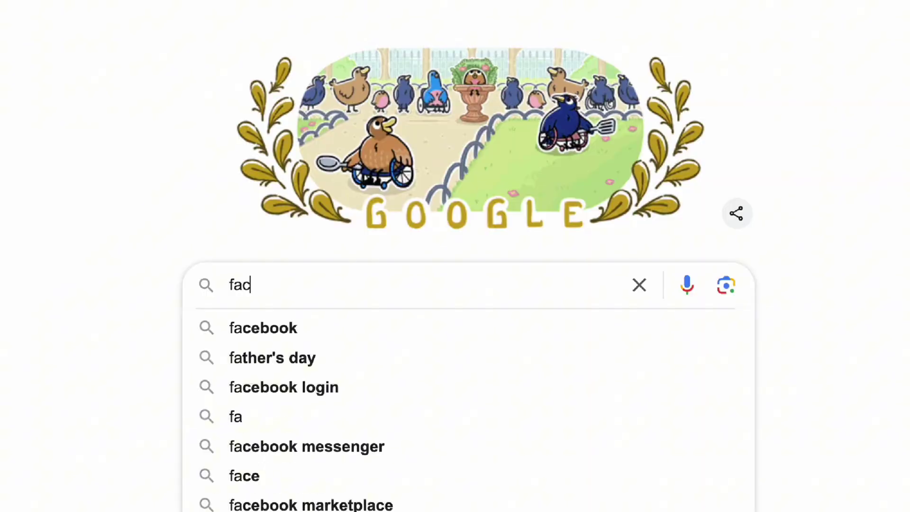
Open Meta Ads Manager and go to Events Manager from the All tools list.
{"action": "type", "text": "ebook ads ma"}
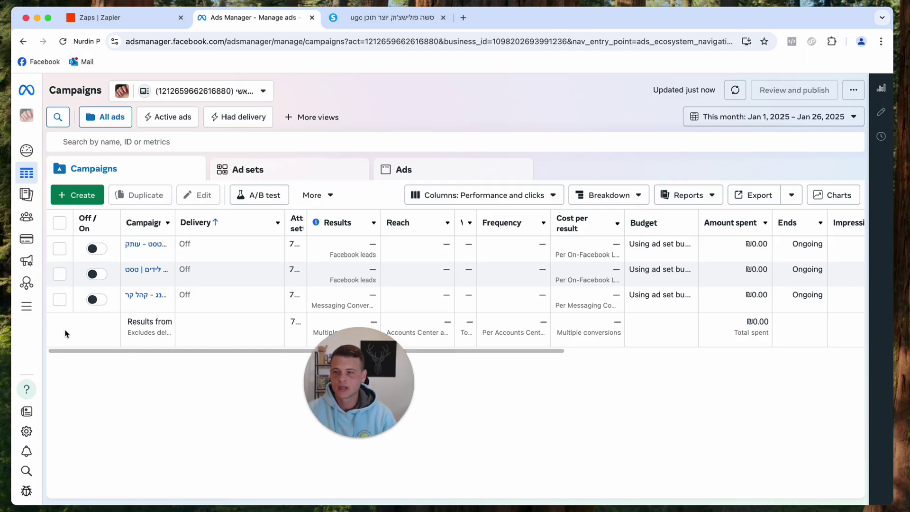
{"action": "mouse_move", "coordinate": [27, 311]}
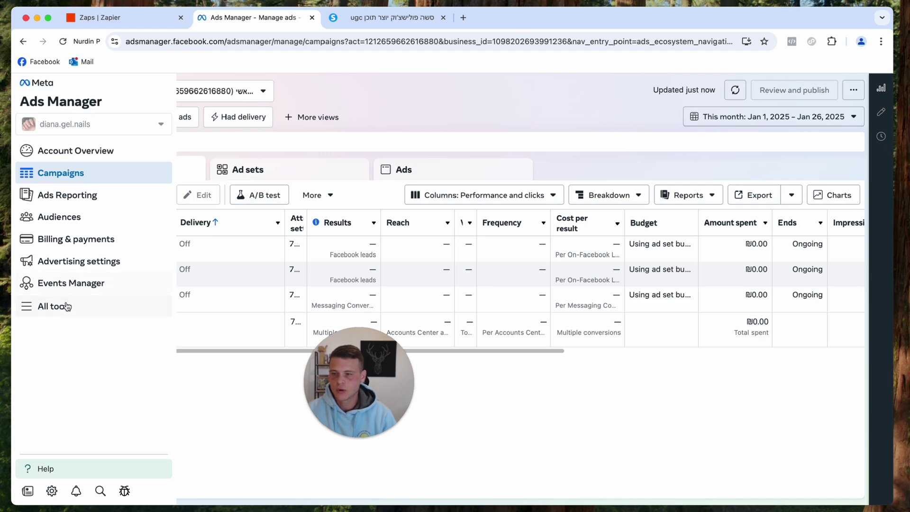
{"action": "left_click", "coordinate": [51, 308]}
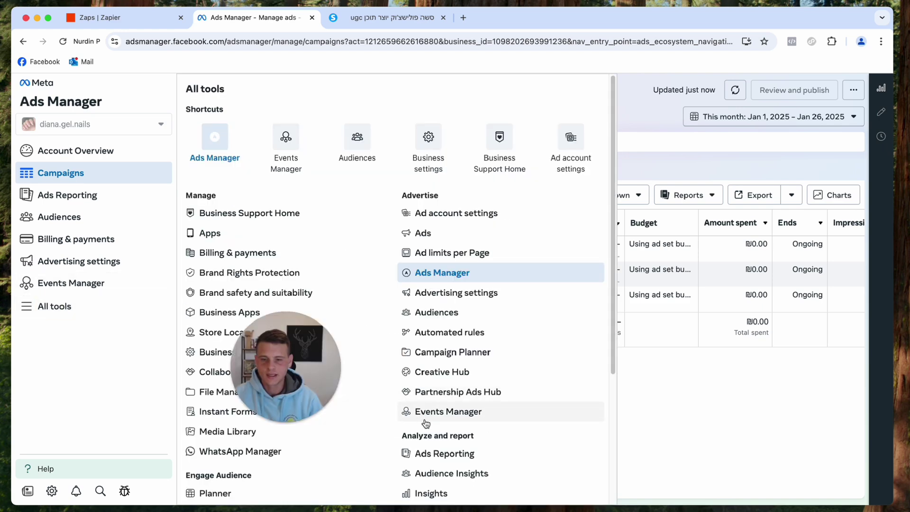
{"action": "left_click", "coordinate": [453, 417]}
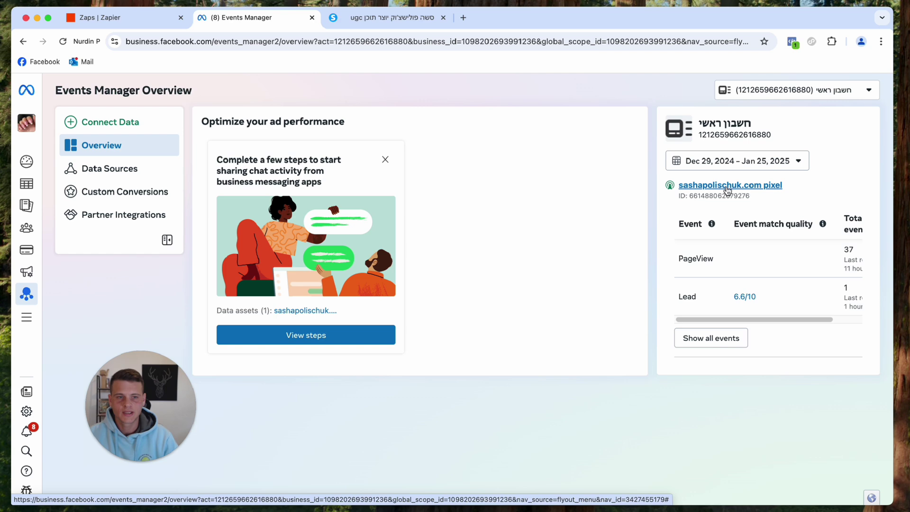
Find Zapier among the sashapolischuk.com pixel's partner integrations by searching 'zap'.
{"action": "left_click", "coordinate": [727, 187]}
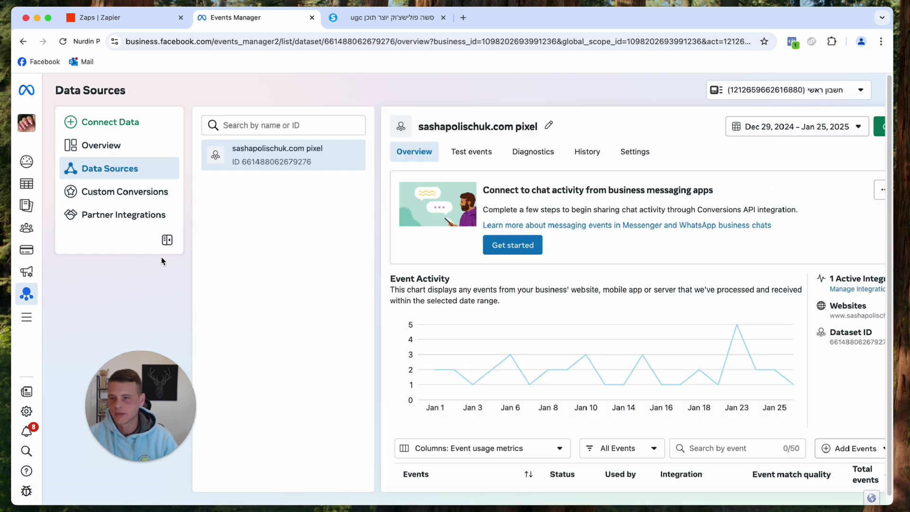
{"action": "left_click", "coordinate": [124, 215]}
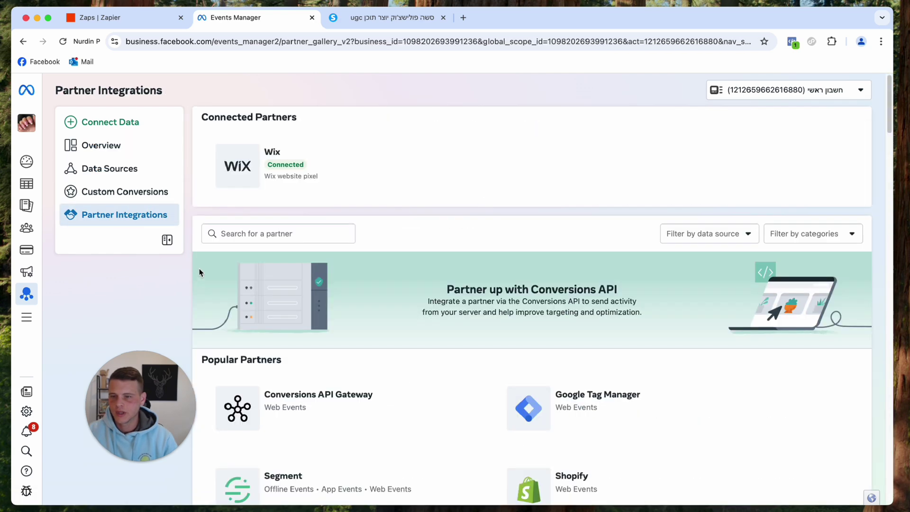
{"action": "left_click", "coordinate": [262, 233]}
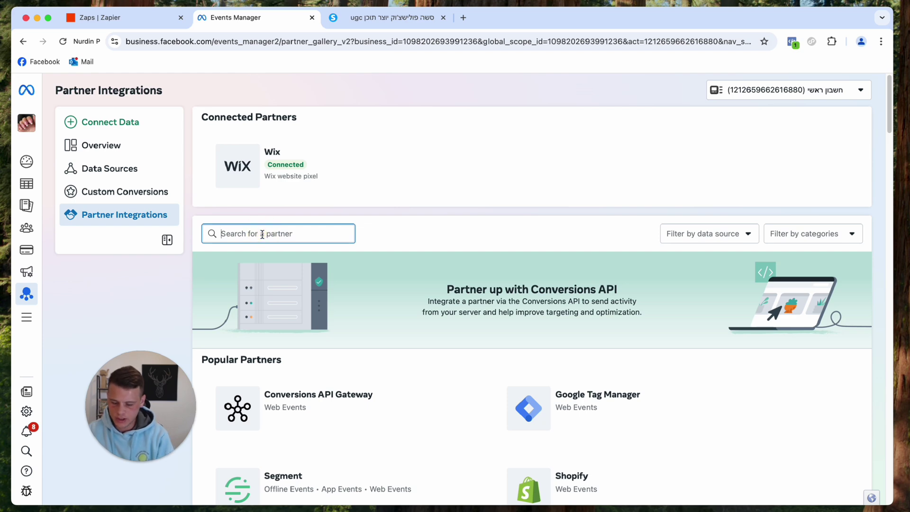
{"action": "type", "text": "zap"}
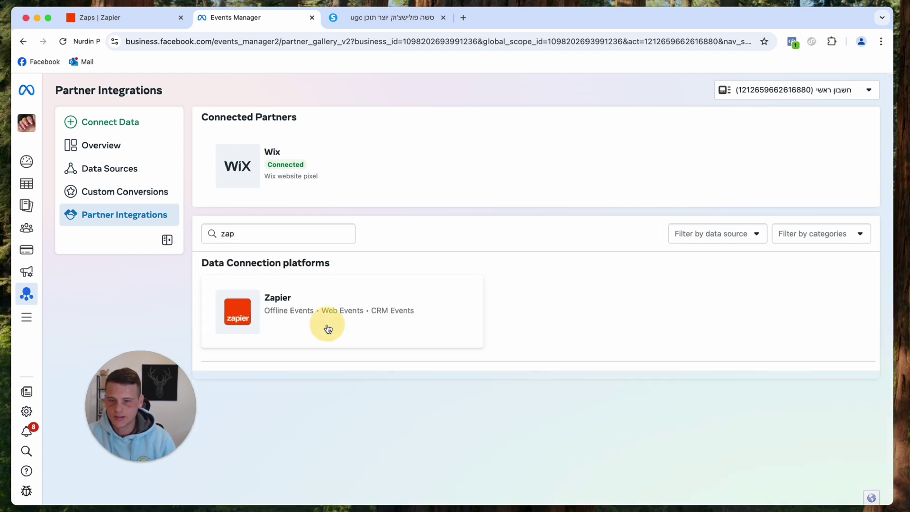
{"action": "left_click", "coordinate": [327, 328]}
Connect Zapier for website events to the sashapolischuk.com pixel, authorize it and finish setup.
{"action": "left_click", "coordinate": [802, 141]}
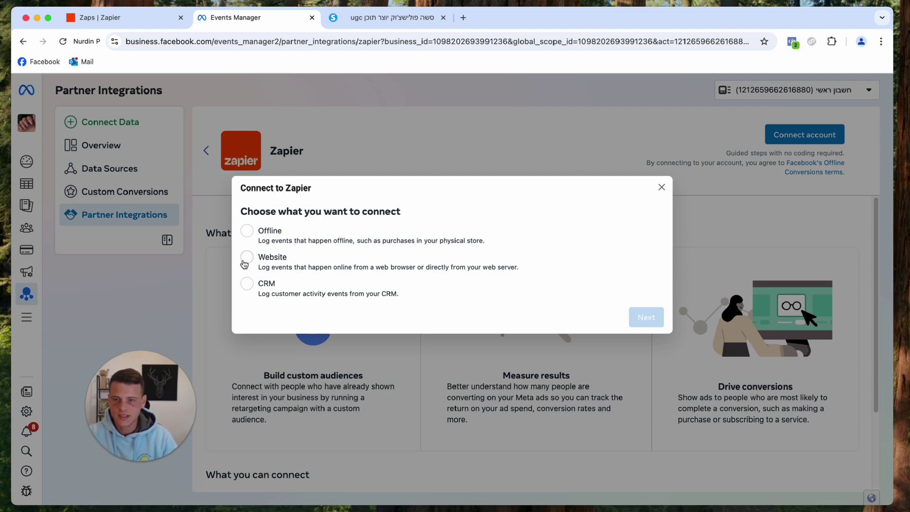
{"action": "left_click", "coordinate": [246, 259]}
{"action": "left_click", "coordinate": [630, 320]}
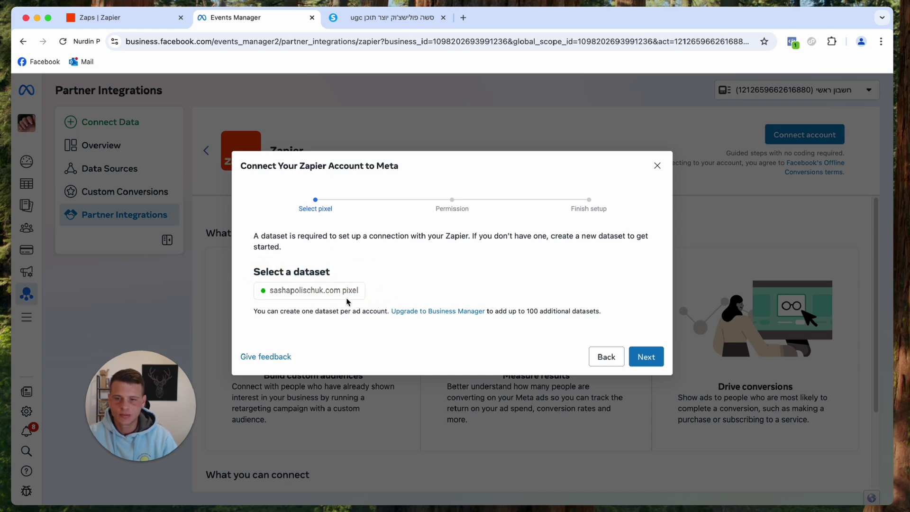
{"action": "left_click", "coordinate": [643, 356]}
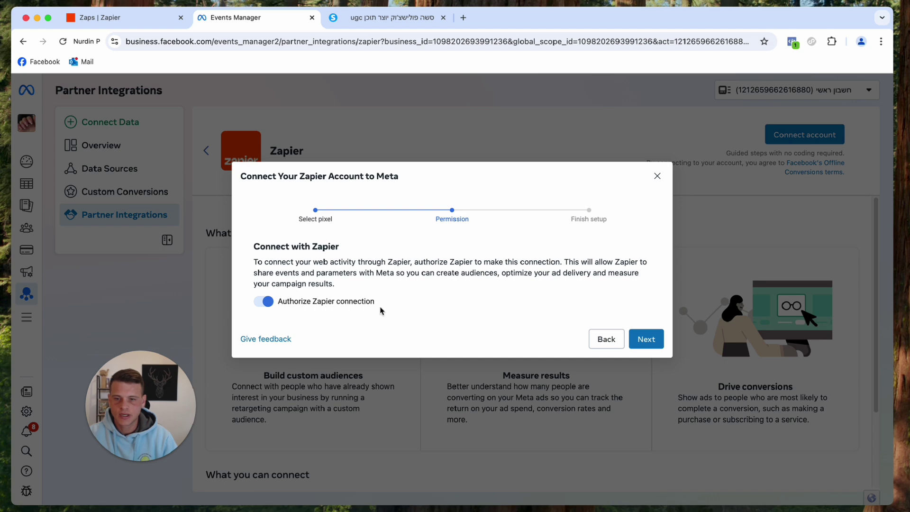
{"action": "left_click", "coordinate": [649, 341]}
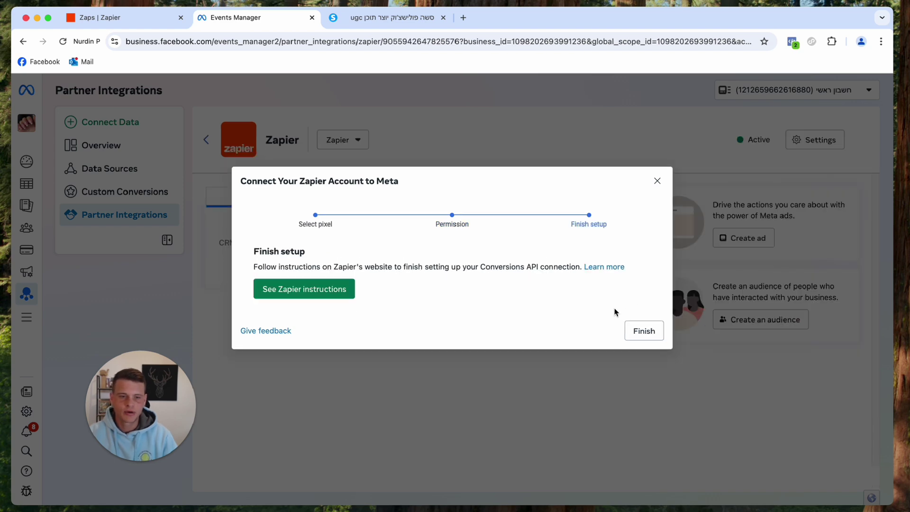
{"action": "left_click", "coordinate": [640, 327]}
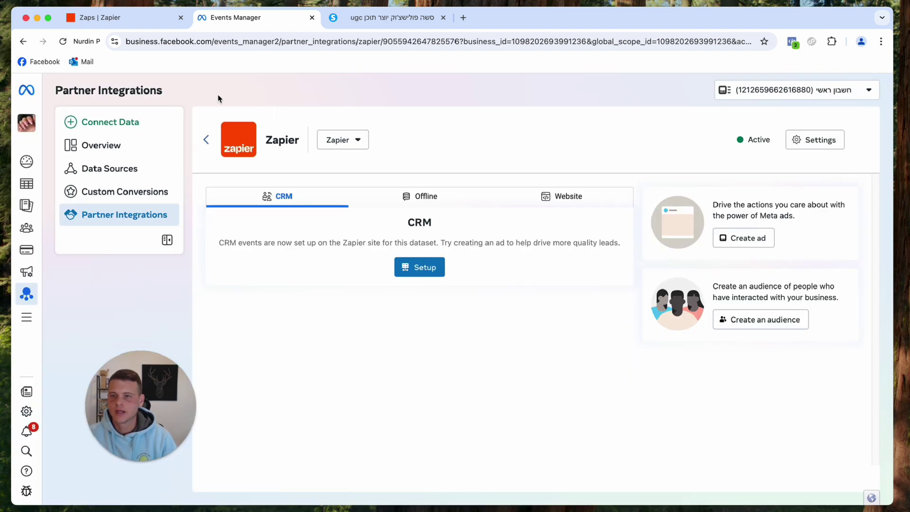
{"action": "left_click", "coordinate": [110, 17]}
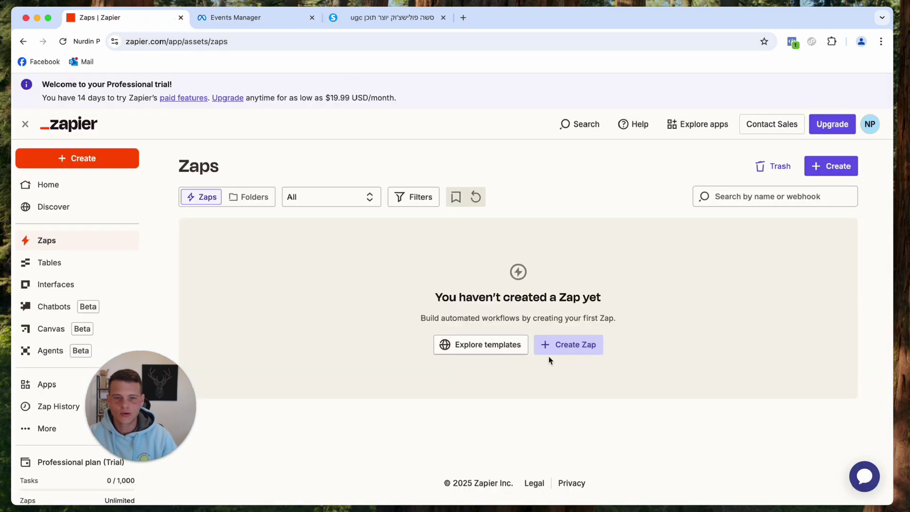
Create a new Zap triggered by Webhooks by Zapier Catch Hook and proceed to testing.
{"action": "left_click", "coordinate": [550, 351]}
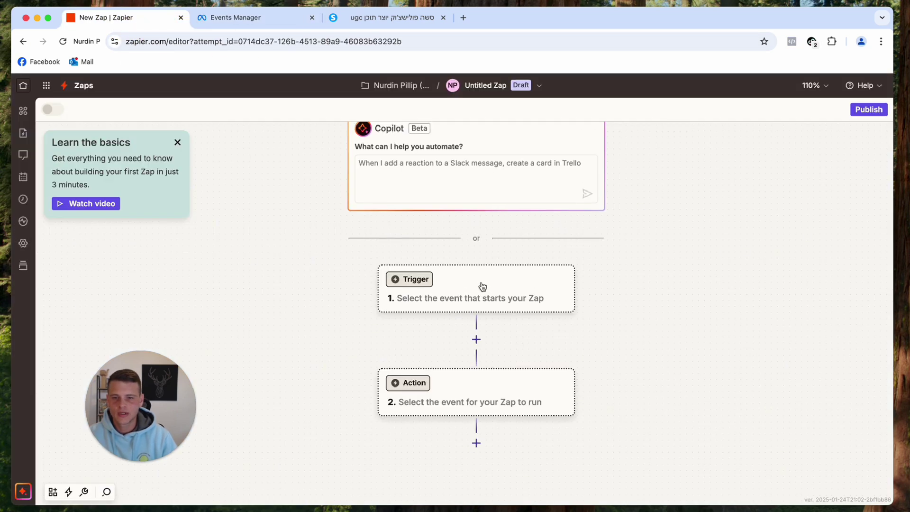
{"action": "left_click", "coordinate": [483, 303]}
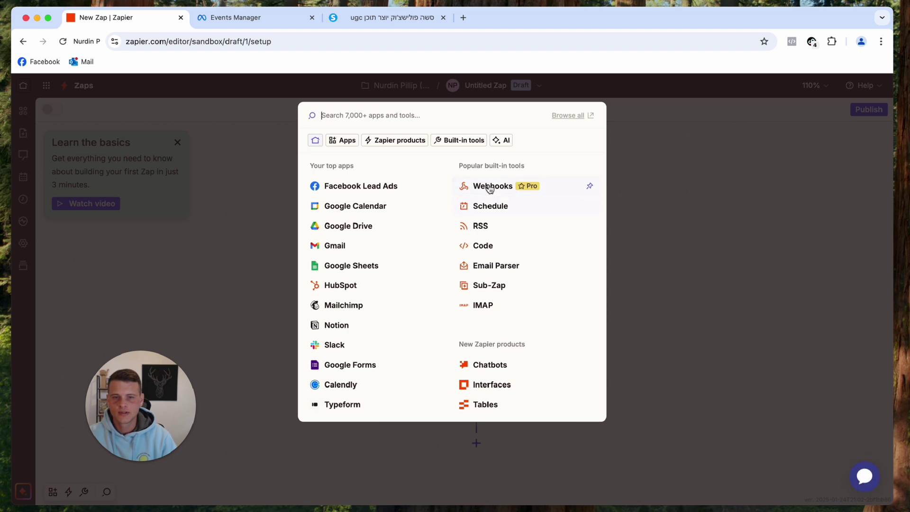
{"action": "left_click", "coordinate": [492, 189]}
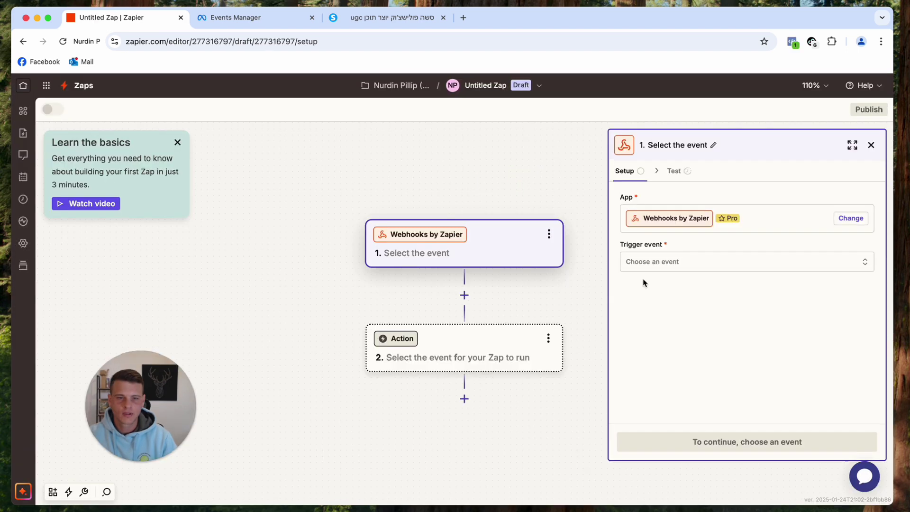
{"action": "left_click", "coordinate": [688, 267]}
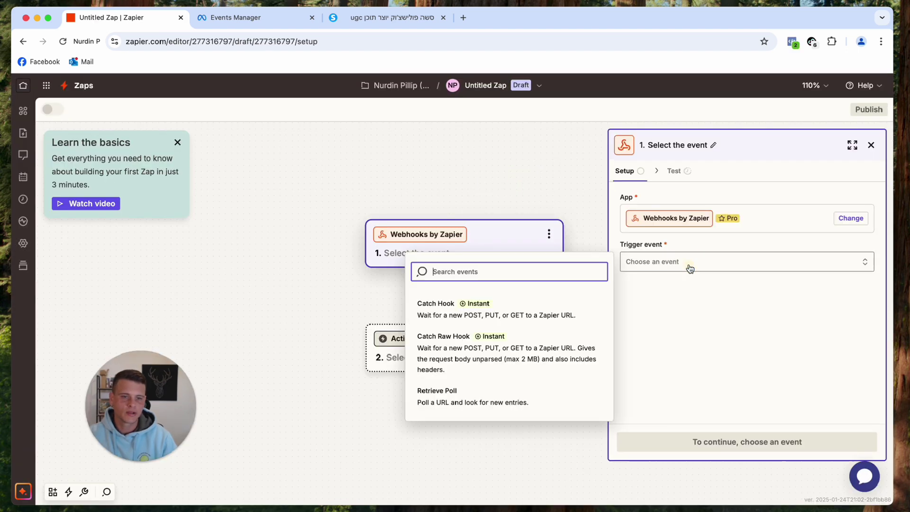
{"action": "left_click", "coordinate": [468, 316]}
{"action": "left_click", "coordinate": [681, 440]}
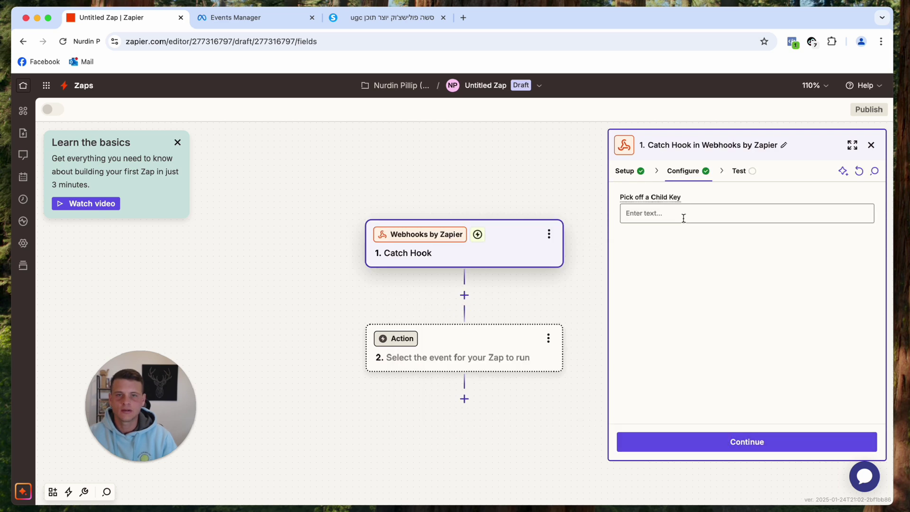
{"action": "left_click", "coordinate": [746, 446]}
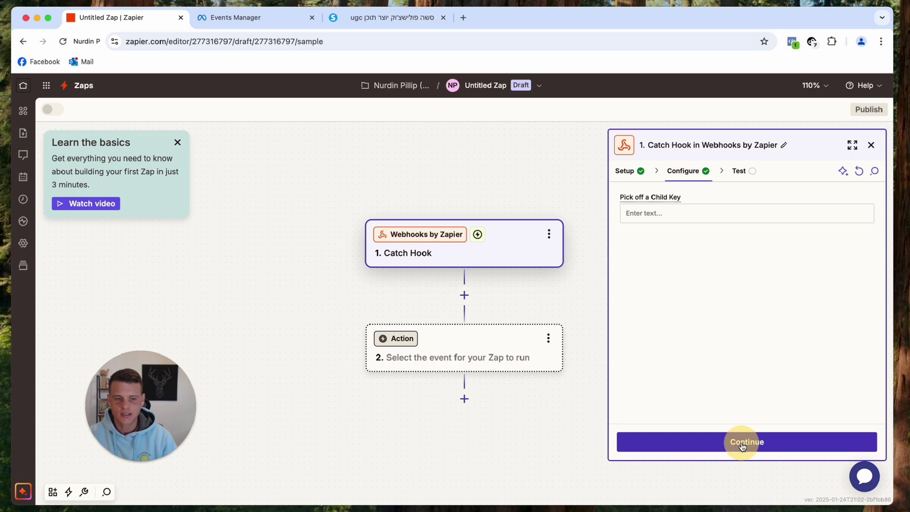
Copy the generated Catch Hook webhook URL.
{"action": "left_click_drag", "start_coordinate": [660, 231], "coordinate": [827, 234]}
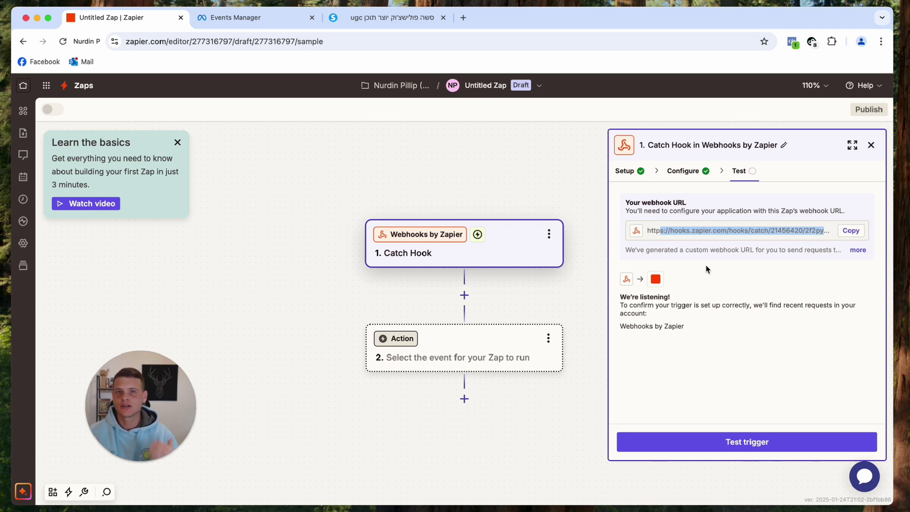
{"action": "left_click", "coordinate": [706, 265]}
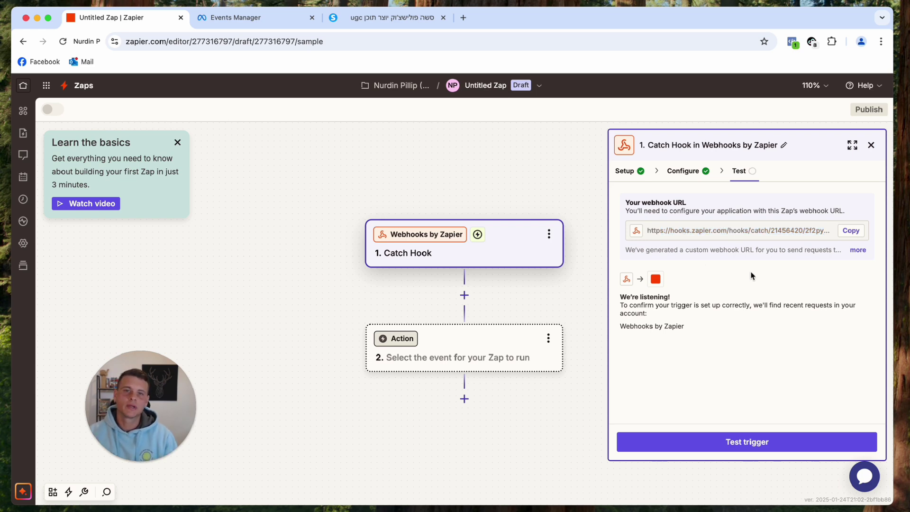
{"action": "left_click", "coordinate": [849, 231]}
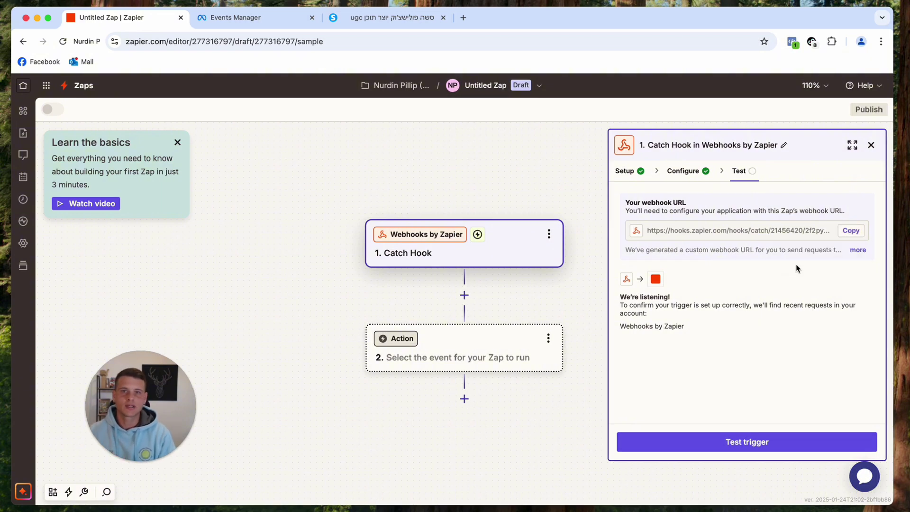
{"action": "key", "text": "super+Tab"}
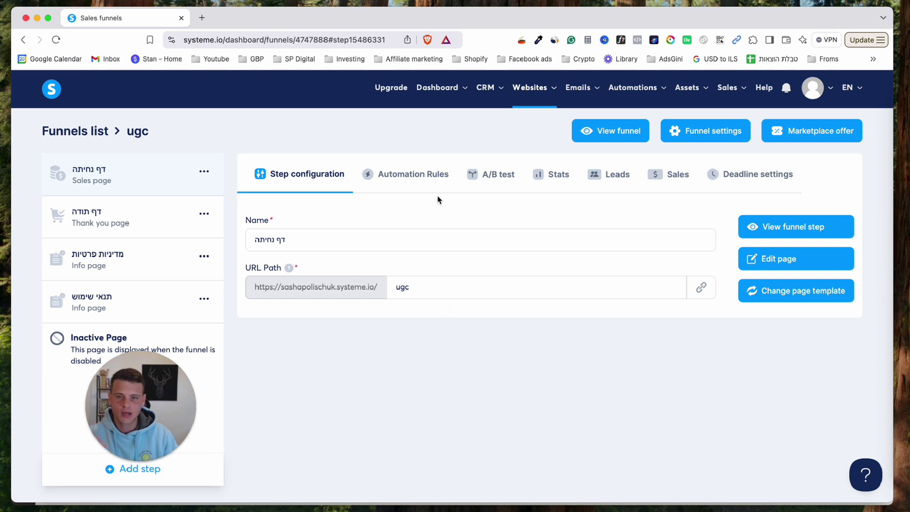
Add an automation rule triggered by funnel step form subscription with a Send webhook action.
{"action": "left_click", "coordinate": [407, 177]}
{"action": "left_click", "coordinate": [548, 474]}
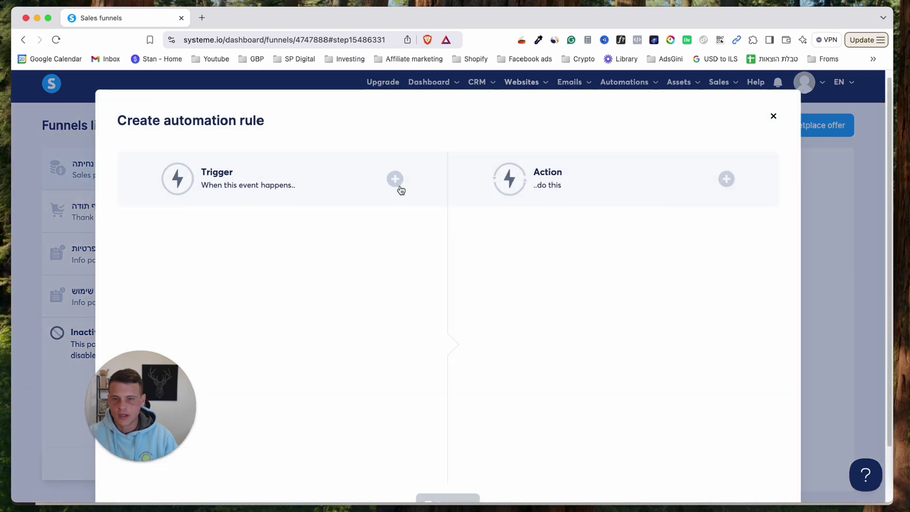
{"action": "left_click", "coordinate": [396, 180]}
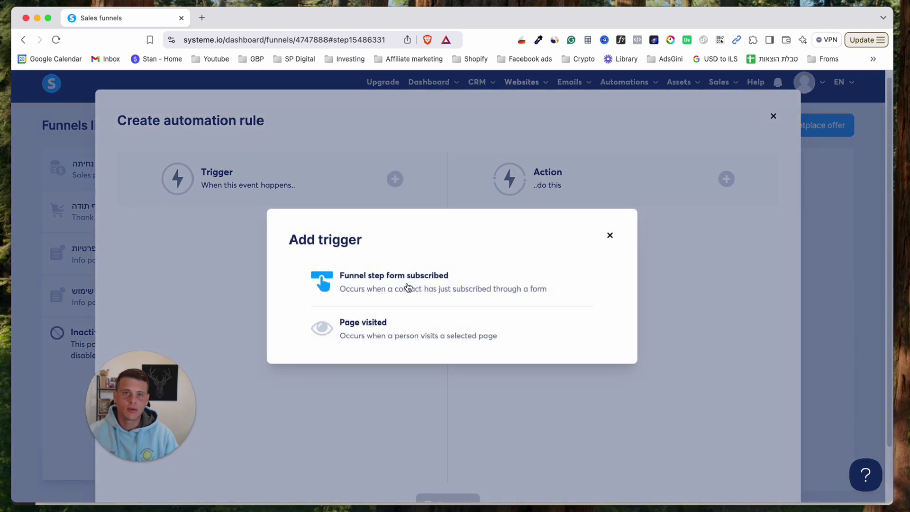
{"action": "left_click", "coordinate": [407, 286]}
{"action": "left_click", "coordinate": [726, 134]}
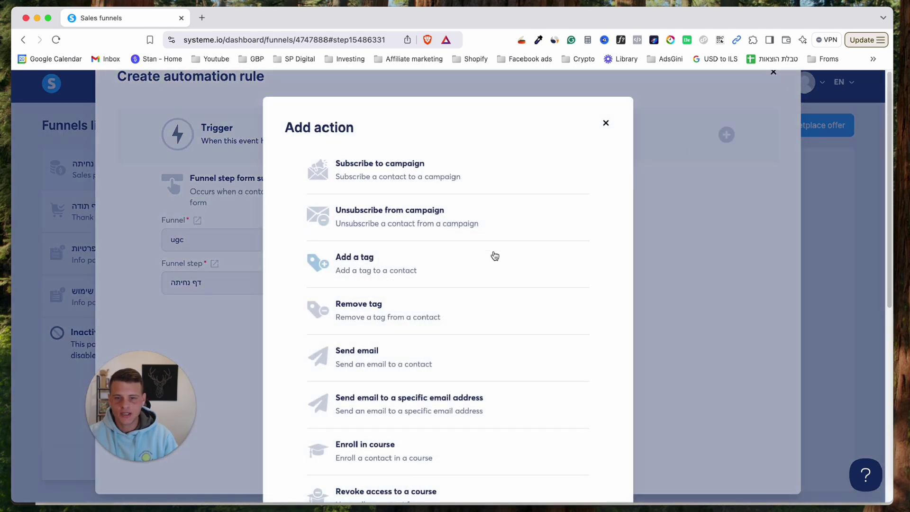
{"action": "scroll", "coordinate": [493, 256], "scroll_direction": "down", "scroll_amount": 3}
{"action": "left_click", "coordinate": [375, 467]}
Paste the Zapier hook URL as the Webhook Url and save the rule.
{"action": "left_click", "coordinate": [561, 239]}
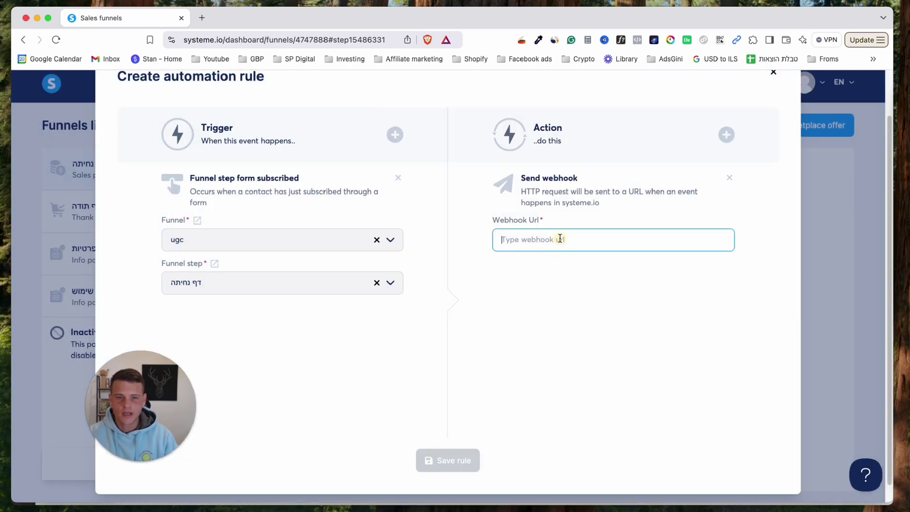
{"action": "right_click", "coordinate": [562, 240]}
{"action": "left_click", "coordinate": [581, 318]}
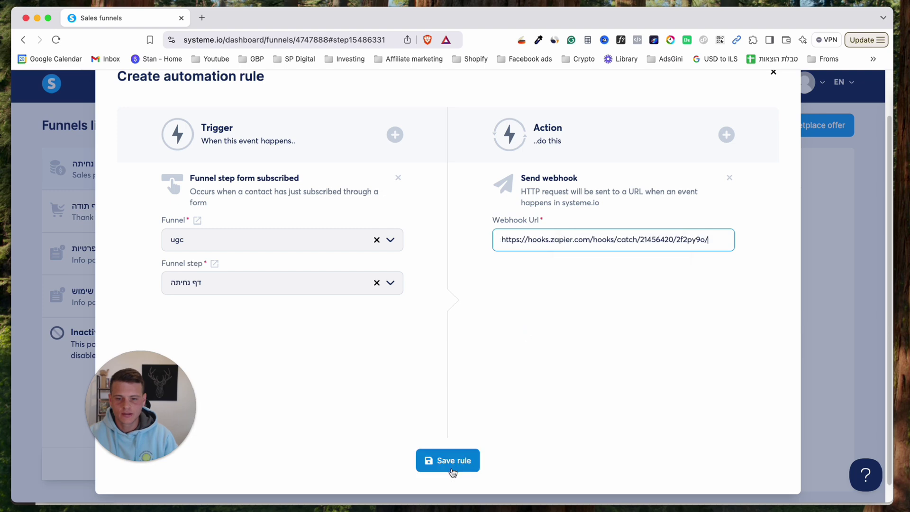
{"action": "left_click", "coordinate": [471, 468]}
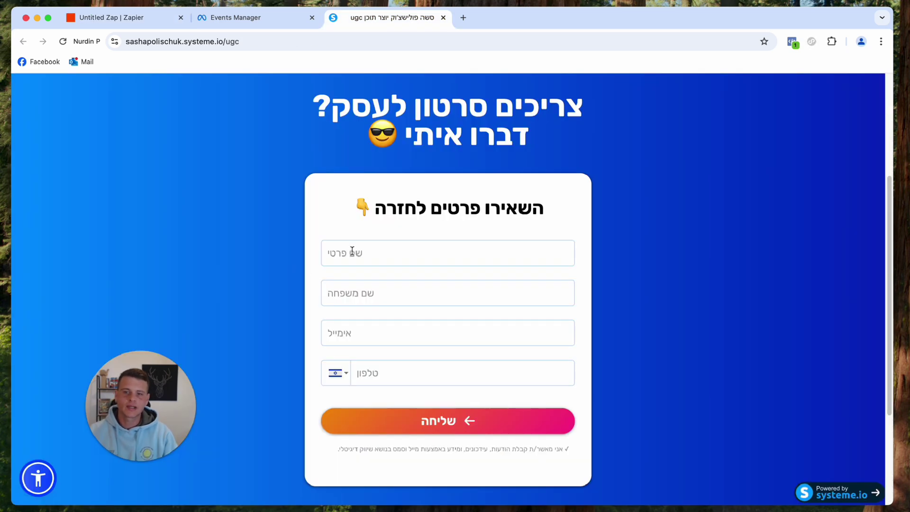
Enter a test lead's first name, surname, e-mail and phone number on the ugc form and submit it.
{"action": "left_click", "coordinate": [351, 250]}
{"action": "type", "text": "Sasha"}
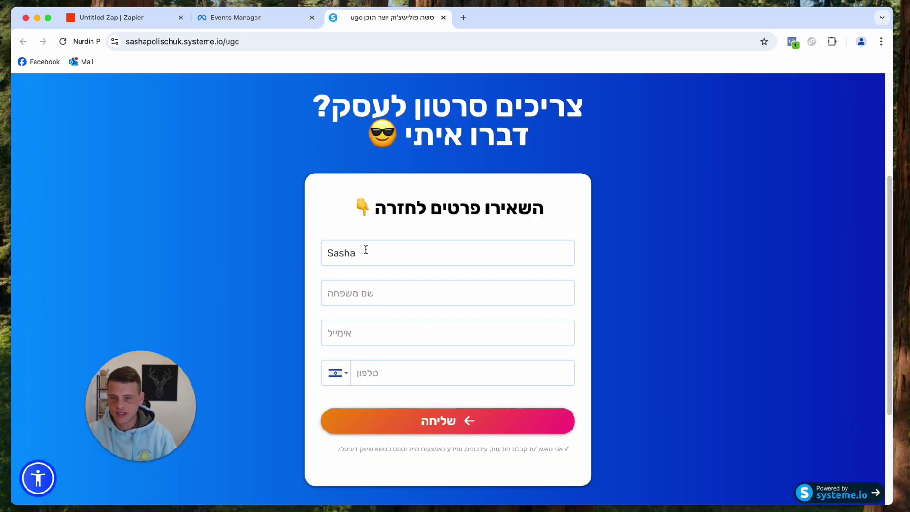
{"action": "left_click", "coordinate": [372, 295]}
{"action": "type", "text": "Test"}
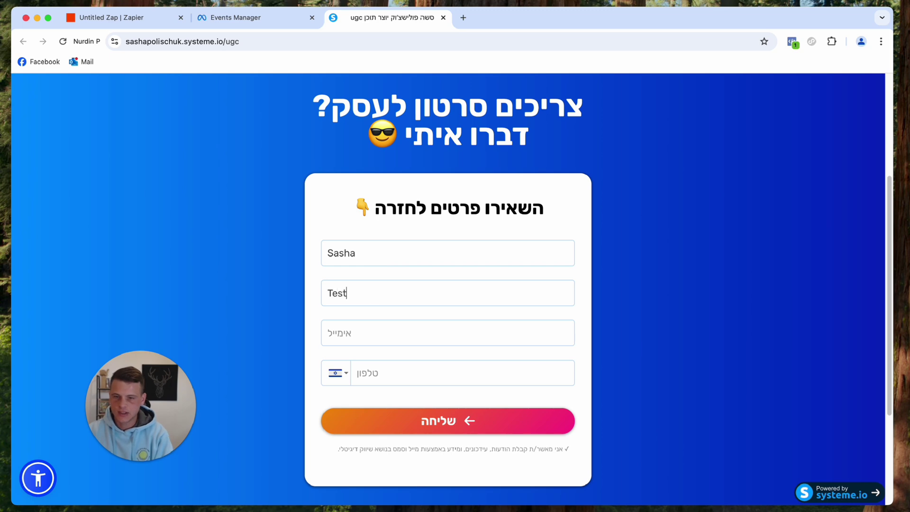
{"action": "left_click", "coordinate": [395, 330]}
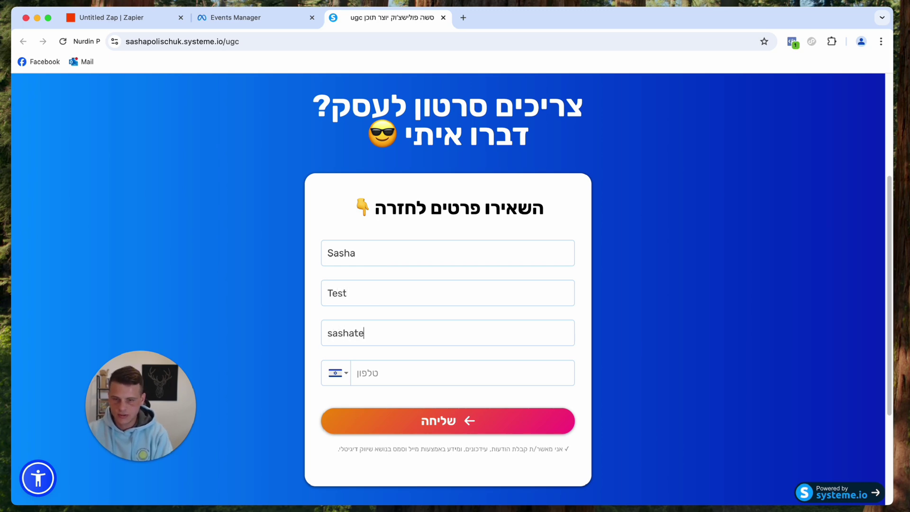
{"action": "left_click", "coordinate": [395, 368]}
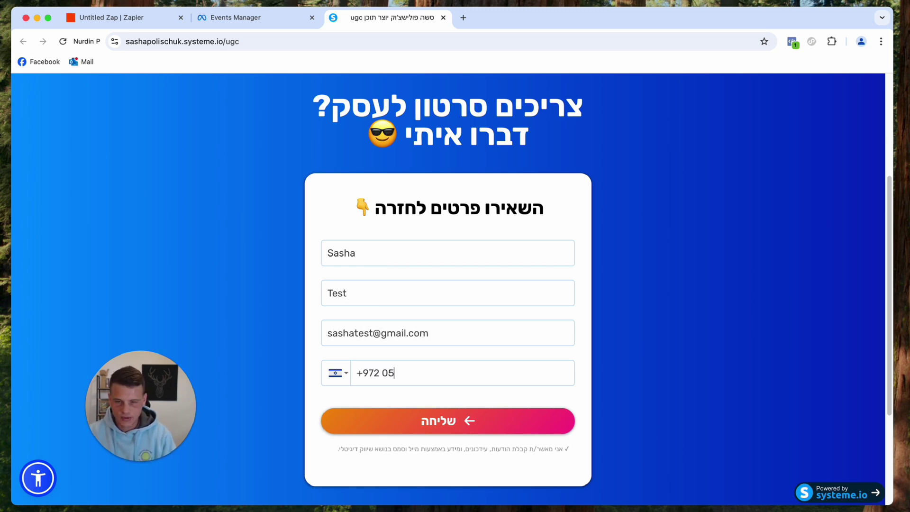
{"action": "left_click", "coordinate": [410, 424]}
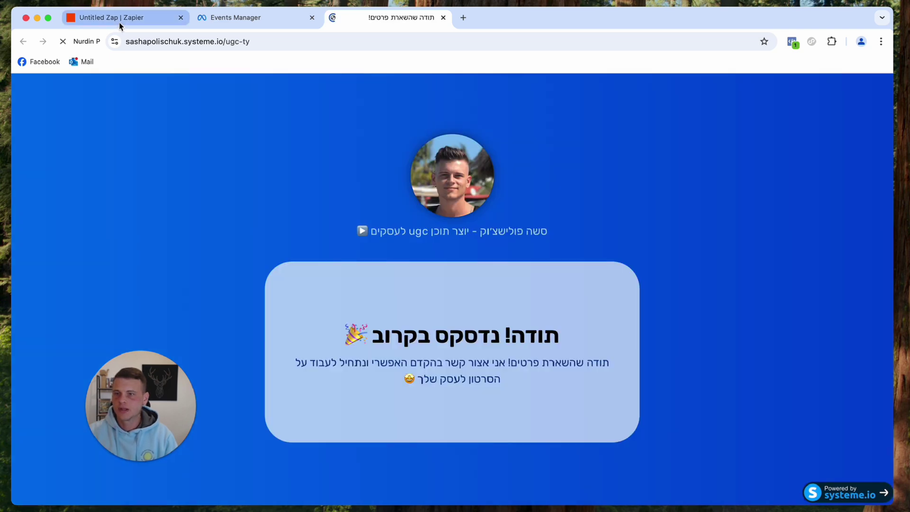
Test the Catch Hook trigger and review the contact and funnel fields captured in request A.
{"action": "left_click", "coordinate": [119, 22]}
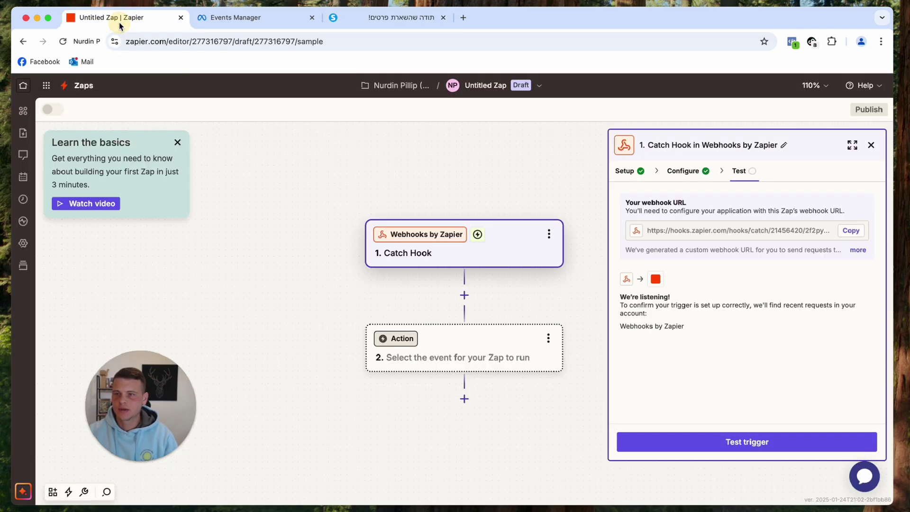
{"action": "left_click", "coordinate": [748, 448]}
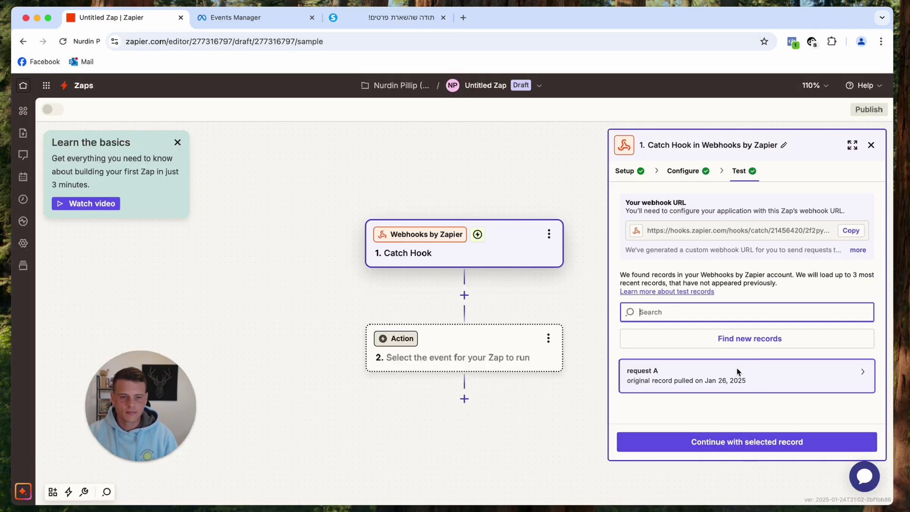
{"action": "left_click", "coordinate": [777, 383]}
{"action": "scroll", "coordinate": [518, 338], "scroll_direction": "down", "scroll_amount": 5}
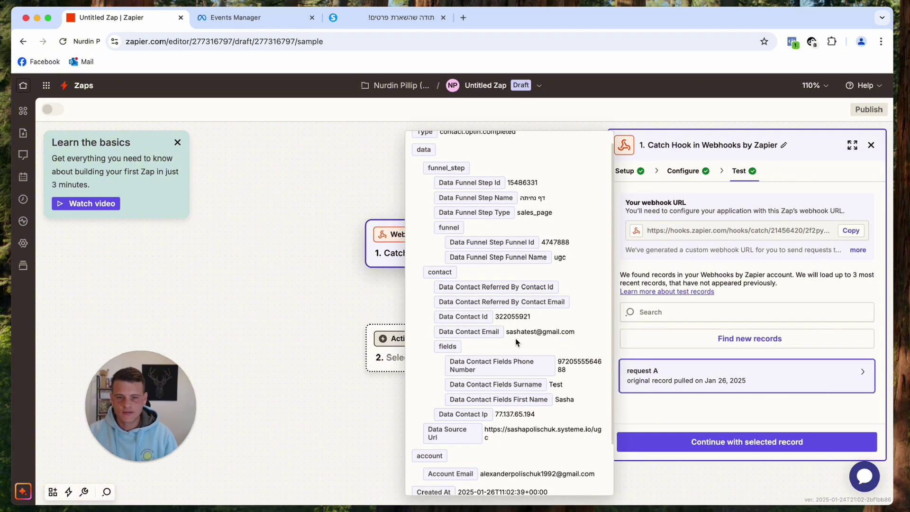
{"action": "scroll", "coordinate": [518, 338], "scroll_direction": "down", "scroll_amount": 1}
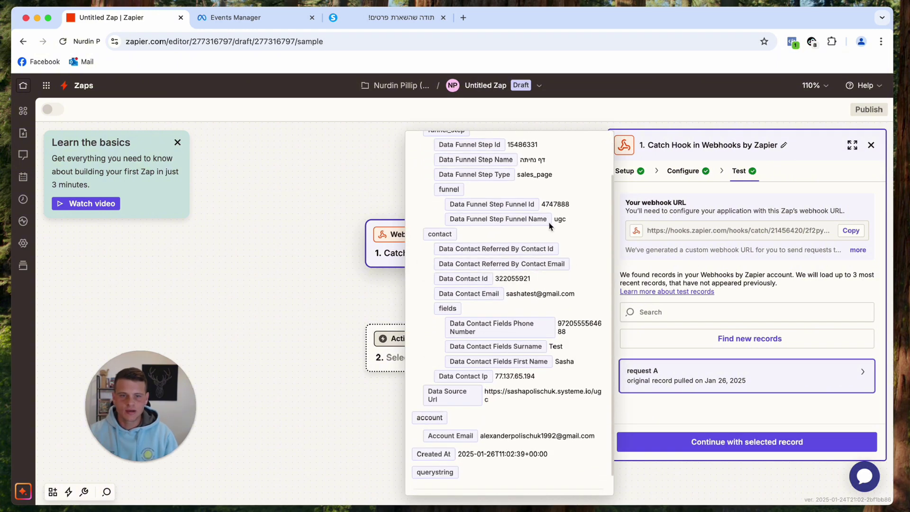
{"action": "scroll", "coordinate": [555, 389], "scroll_direction": "down", "scroll_amount": 2}
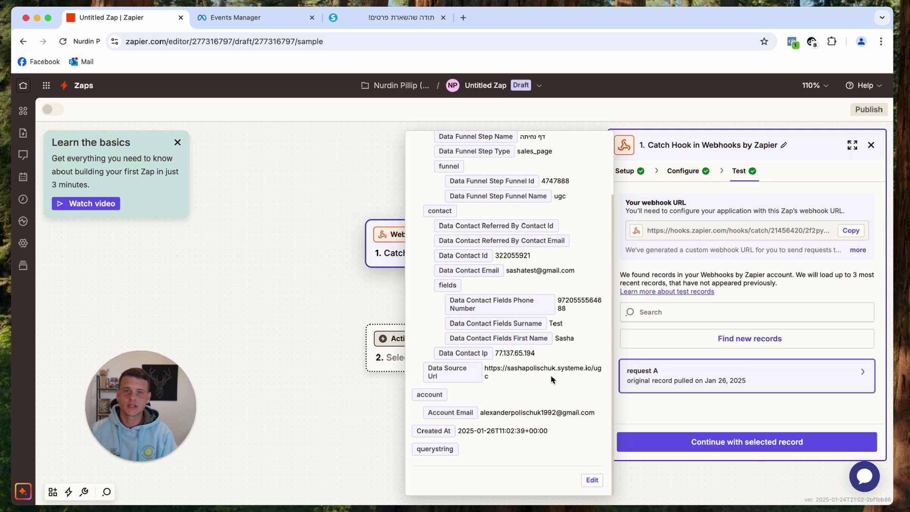
Continue with request A and set step 2 to Facebook Conversions' Send Lead Event.
{"action": "left_click", "coordinate": [738, 448]}
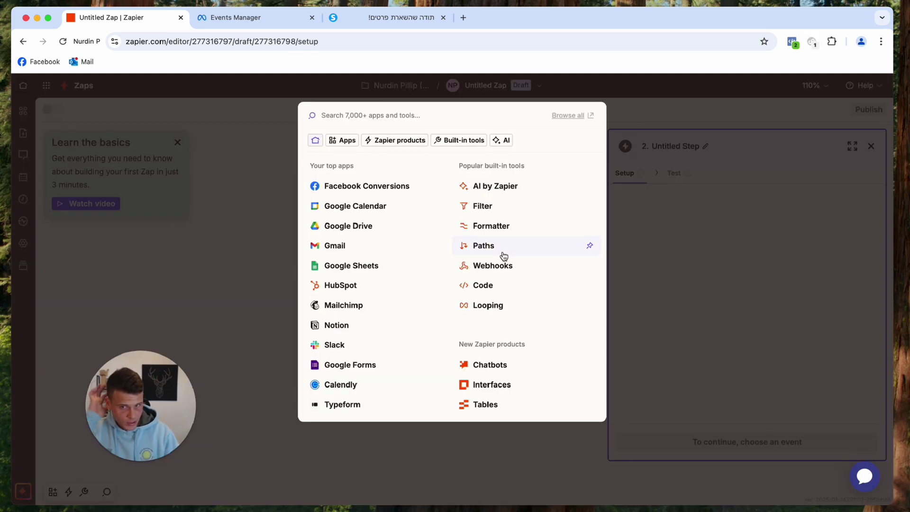
{"action": "type", "text": "facebook"}
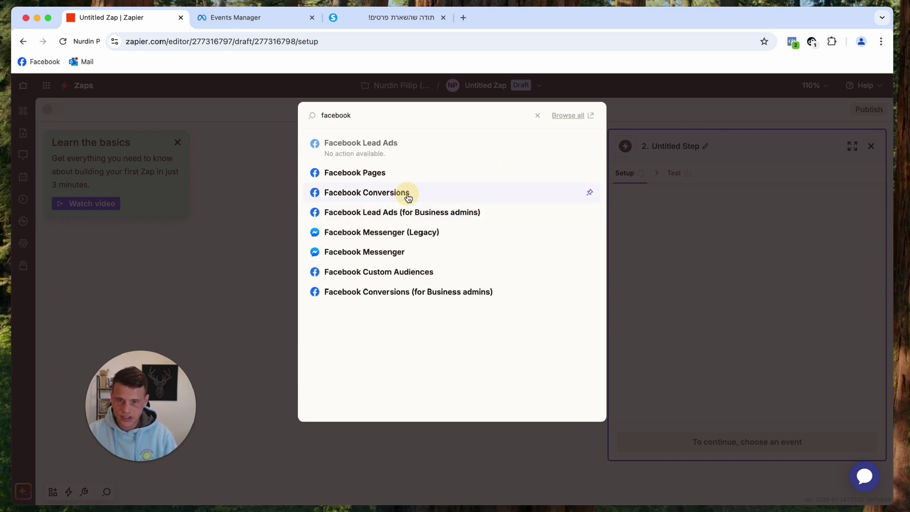
{"action": "left_click", "coordinate": [407, 195]}
{"action": "left_click", "coordinate": [670, 264]}
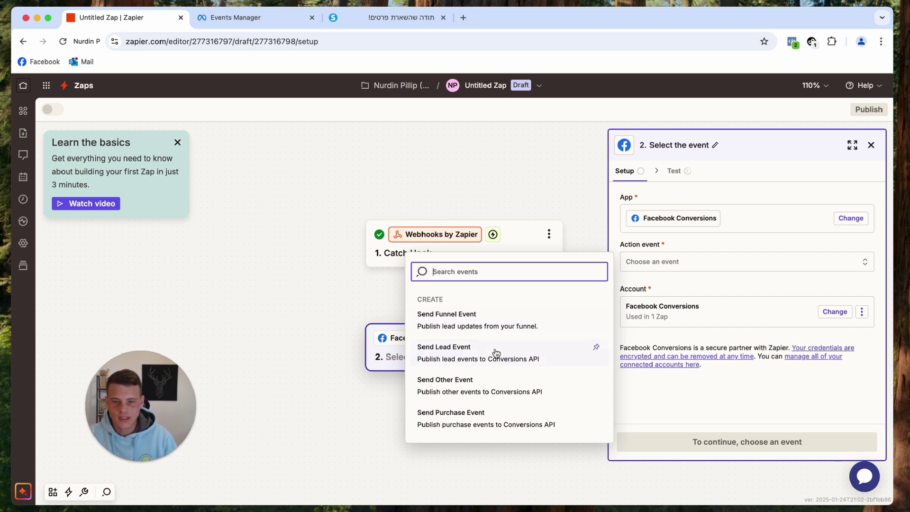
{"action": "left_click", "coordinate": [465, 352]}
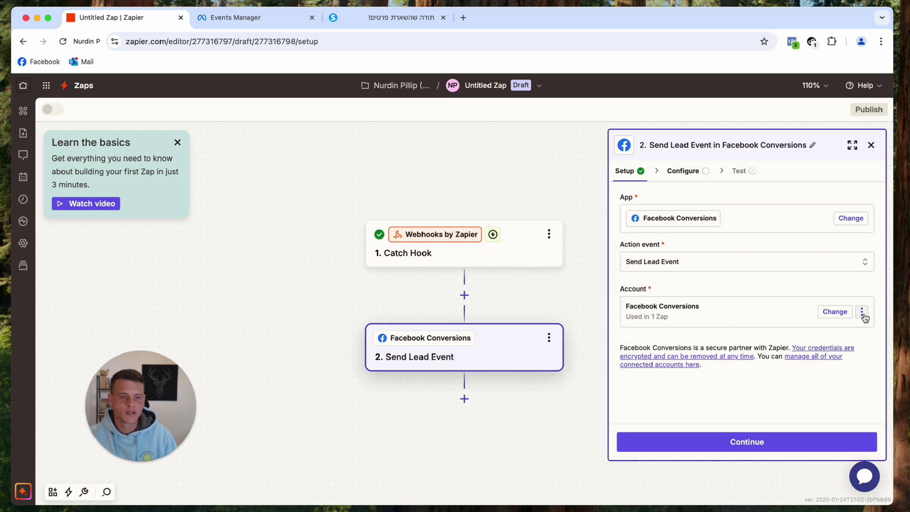
Reconnect the Facebook Conversions account, confirm the login, and continue to the action fields.
{"action": "left_click", "coordinate": [861, 314]}
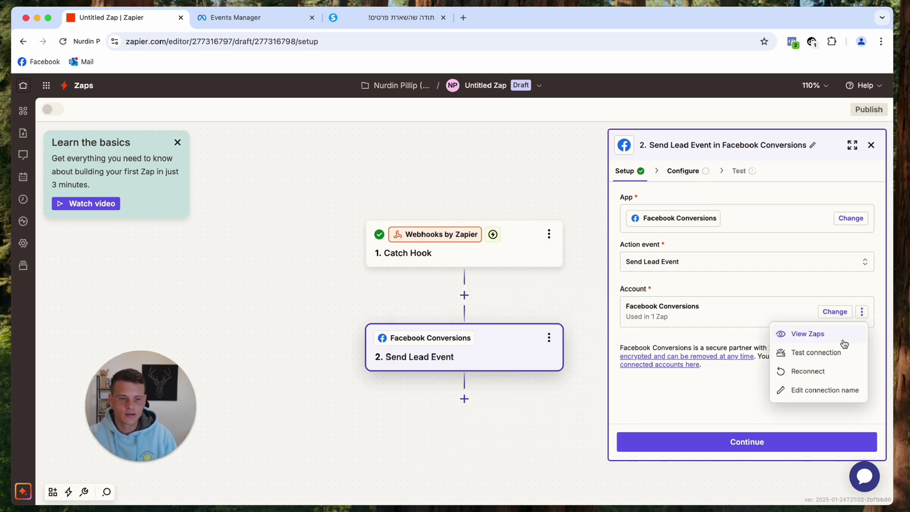
{"action": "left_click", "coordinate": [816, 372]}
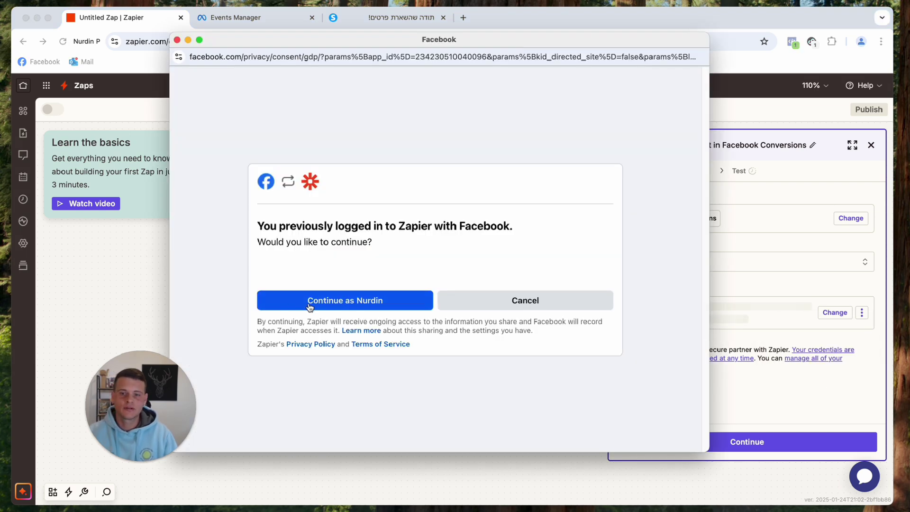
{"action": "left_click", "coordinate": [343, 306]}
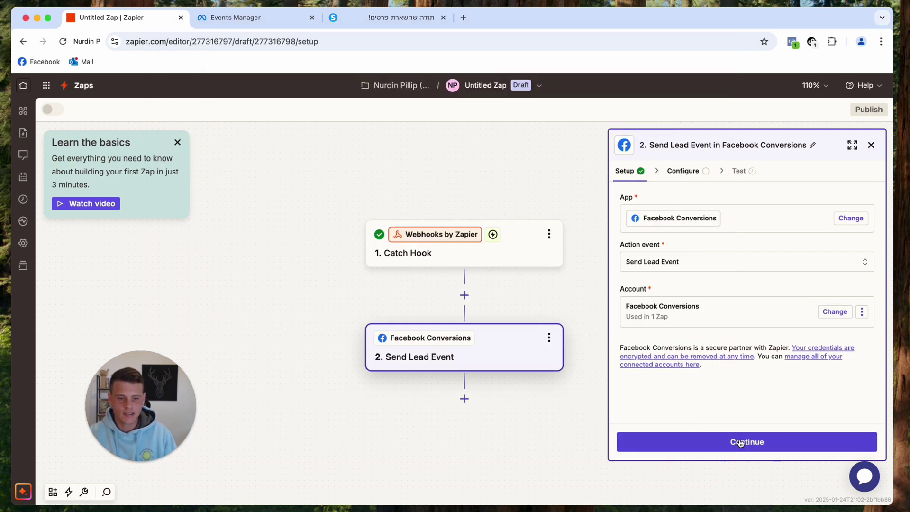
{"action": "left_click", "coordinate": [743, 439]}
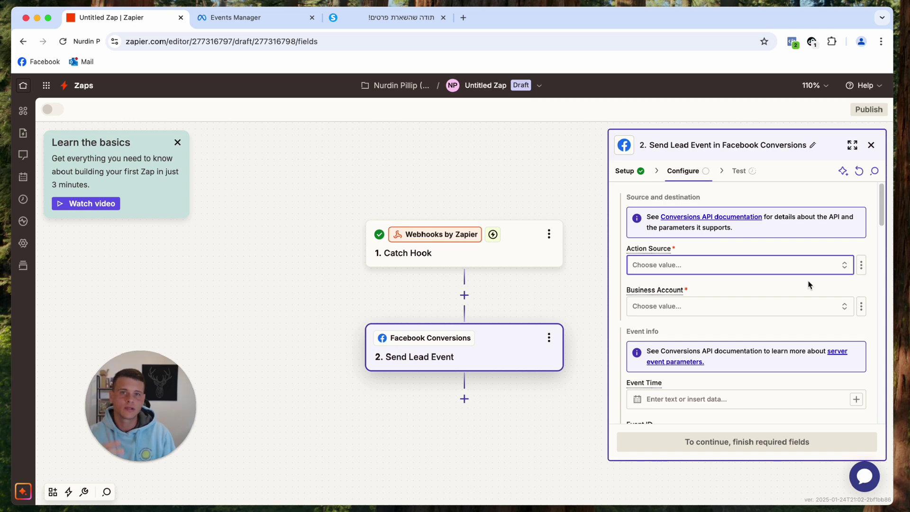
Set the lead event's Action Source to Website.
{"action": "left_click", "coordinate": [766, 264]}
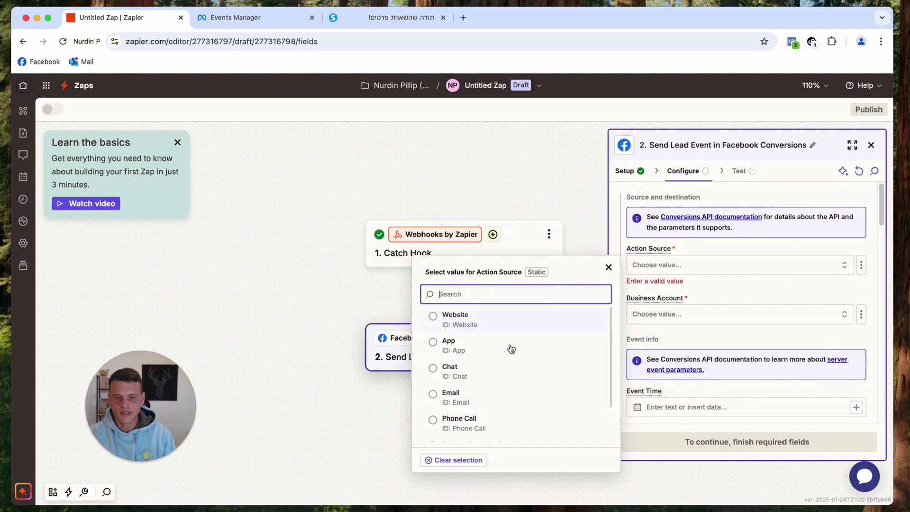
{"action": "scroll", "coordinate": [510, 354], "scroll_direction": "down", "scroll_amount": 1}
{"action": "scroll", "coordinate": [508, 384], "scroll_direction": "up", "scroll_amount": 1}
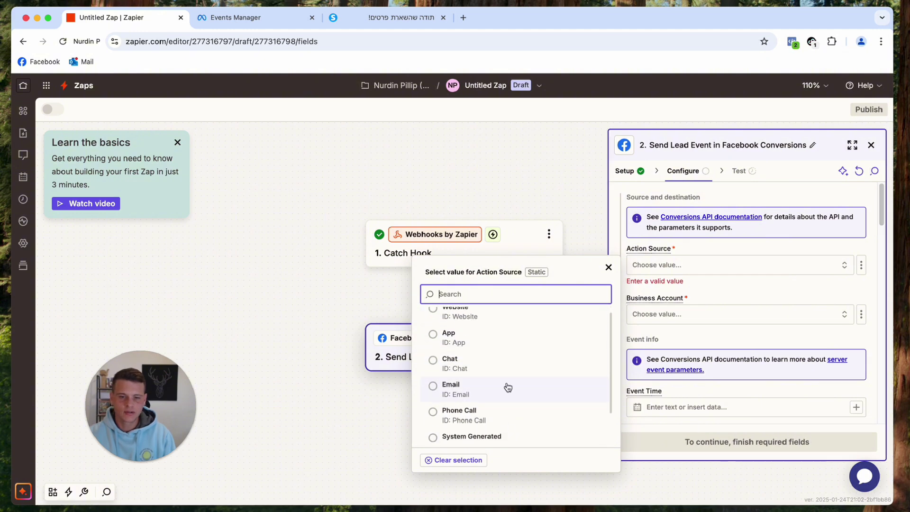
{"action": "scroll", "coordinate": [506, 366], "scroll_direction": "up", "scroll_amount": 1}
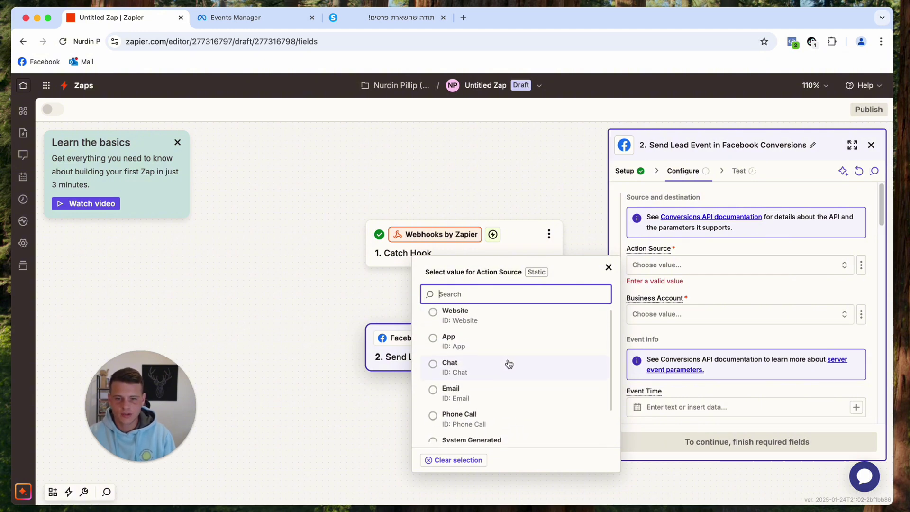
{"action": "left_click", "coordinate": [492, 324]}
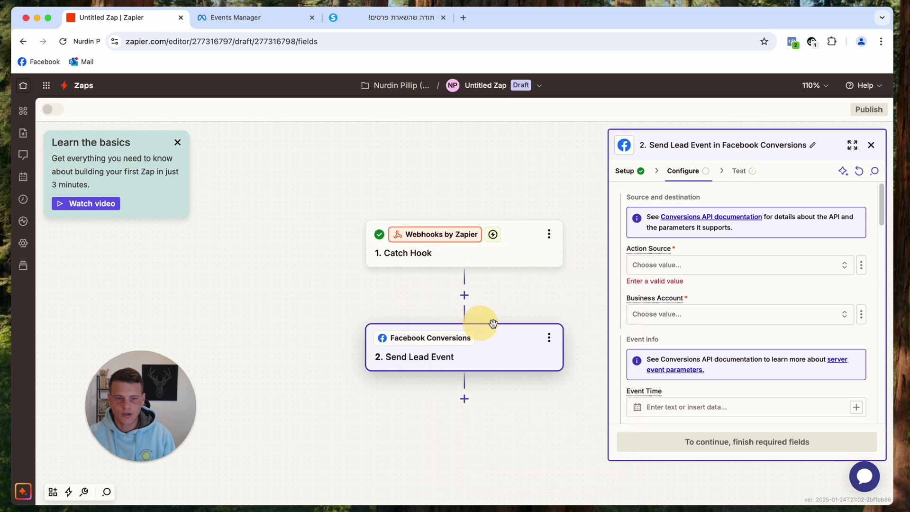
Choose the 'diva' business account and the sashapolischuk.com pixel for the lead event.
{"action": "left_click", "coordinate": [775, 306]}
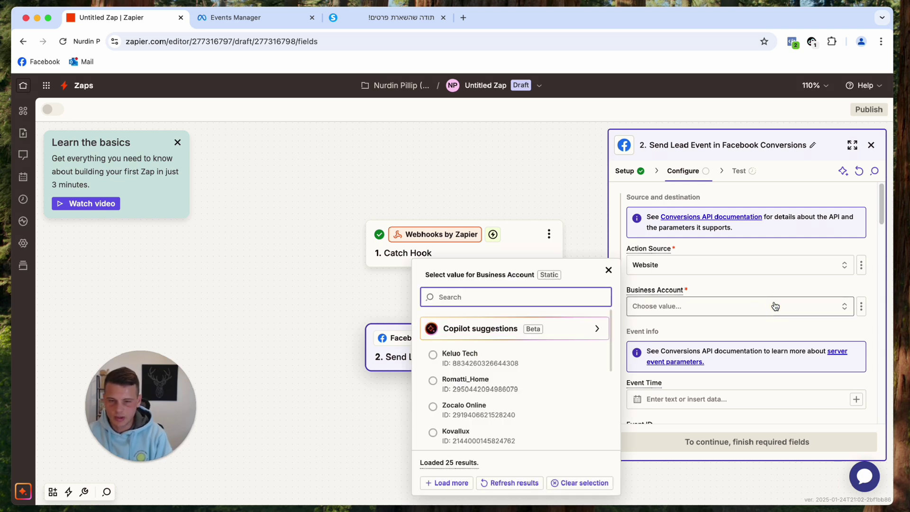
{"action": "type", "text": "diva"}
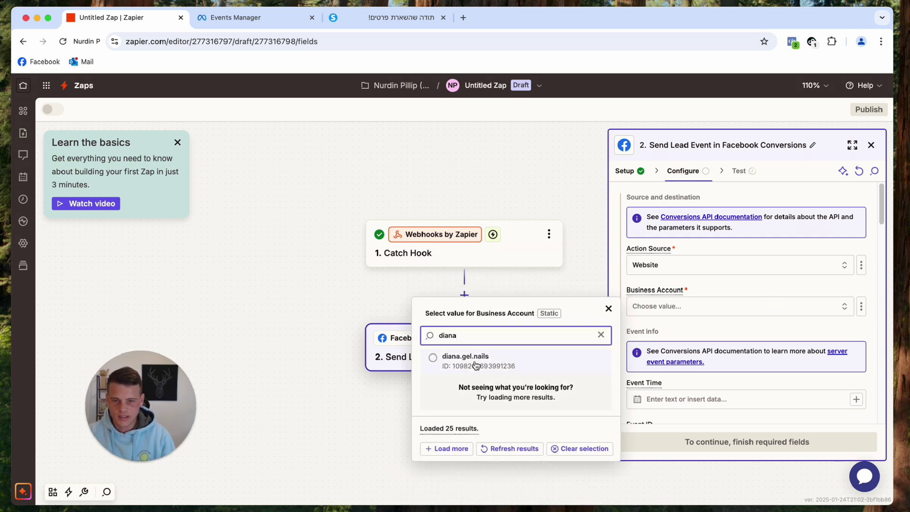
{"action": "left_click", "coordinate": [476, 364]}
{"action": "left_click", "coordinate": [786, 355]}
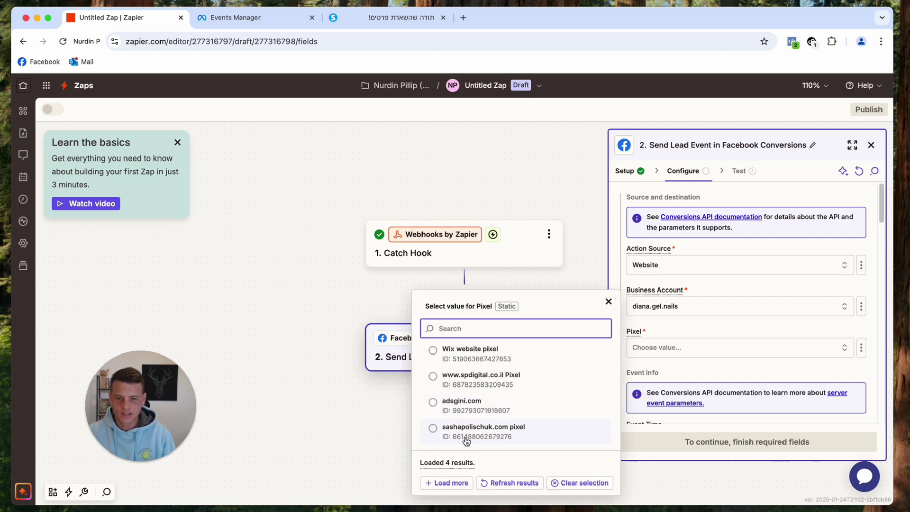
{"action": "left_click", "coordinate": [463, 432]}
{"action": "scroll", "coordinate": [792, 319], "scroll_direction": "down", "scroll_amount": 5}
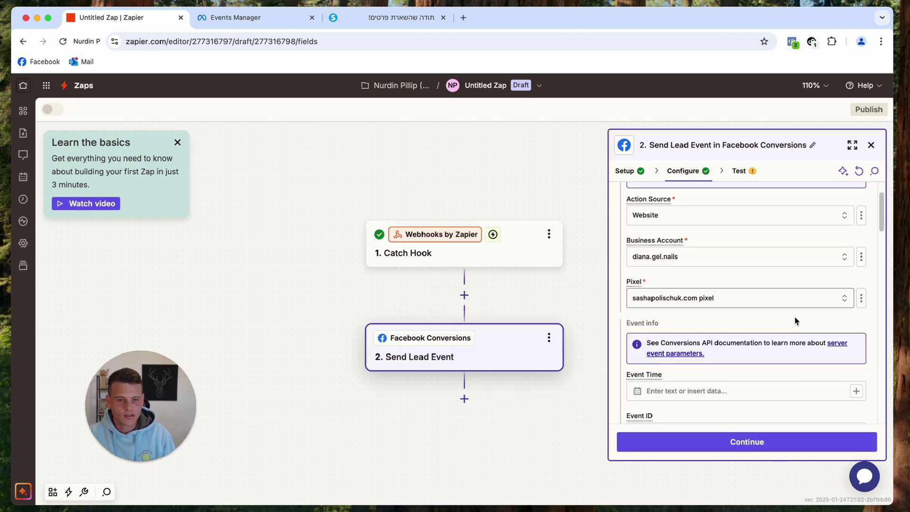
{"action": "scroll", "coordinate": [795, 322], "scroll_direction": "down", "scroll_amount": 2}
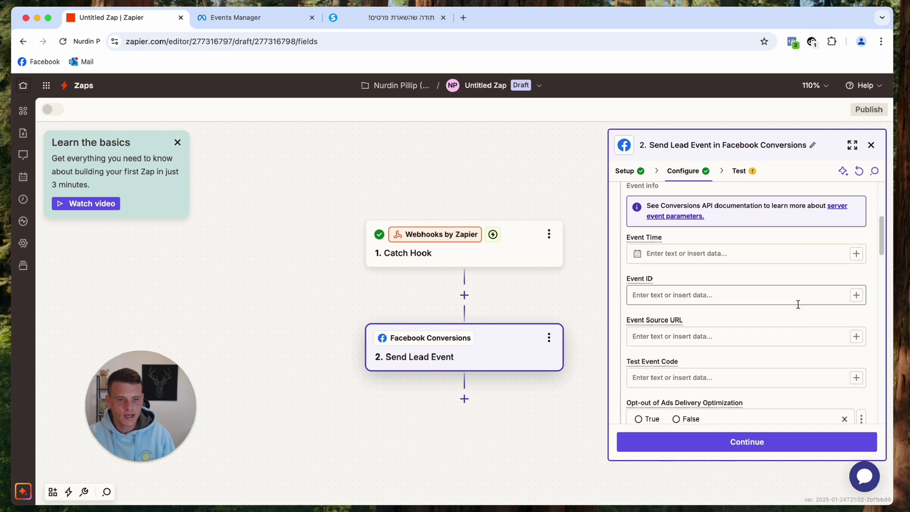
Map the Lead event's Event Time to the webhook's Created At value.
{"action": "left_click", "coordinate": [856, 253]}
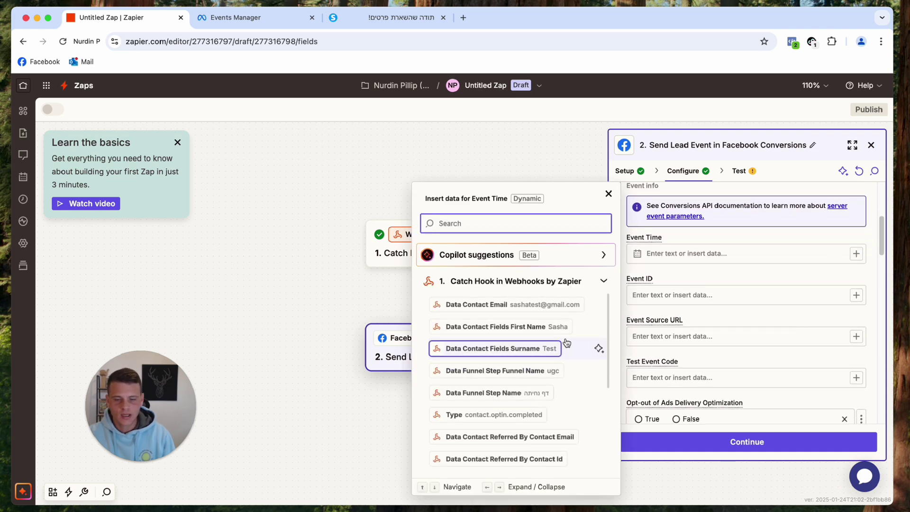
{"action": "scroll", "coordinate": [568, 341], "scroll_direction": "down", "scroll_amount": 5}
{"action": "scroll", "coordinate": [566, 340], "scroll_direction": "down", "scroll_amount": 1}
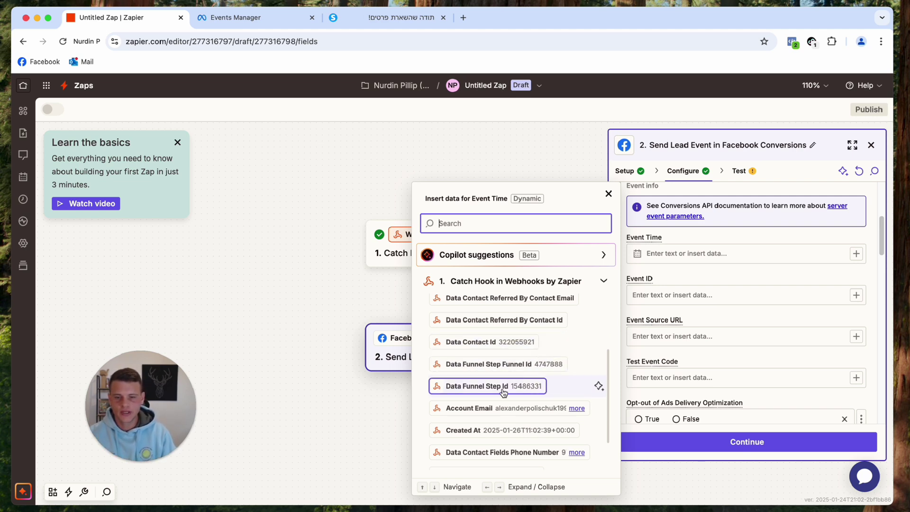
{"action": "scroll", "coordinate": [503, 400], "scroll_direction": "down", "scroll_amount": 2}
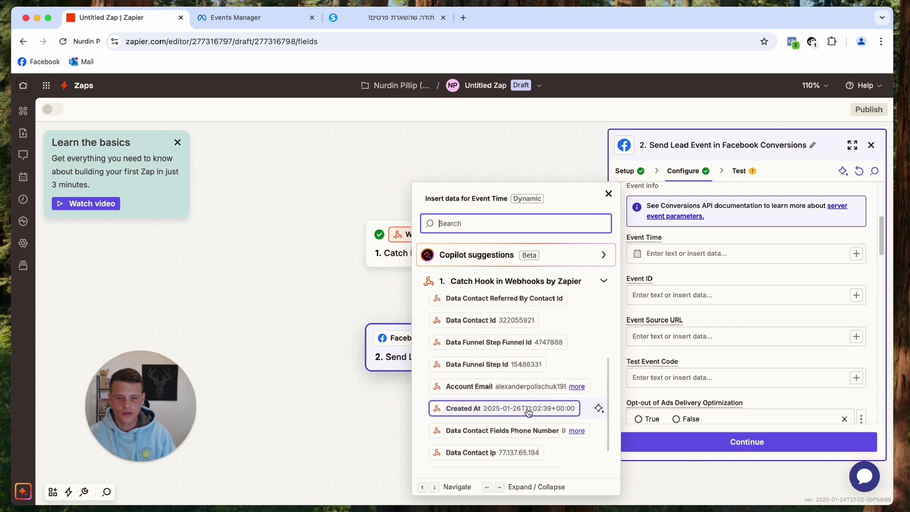
{"action": "left_click", "coordinate": [551, 411]}
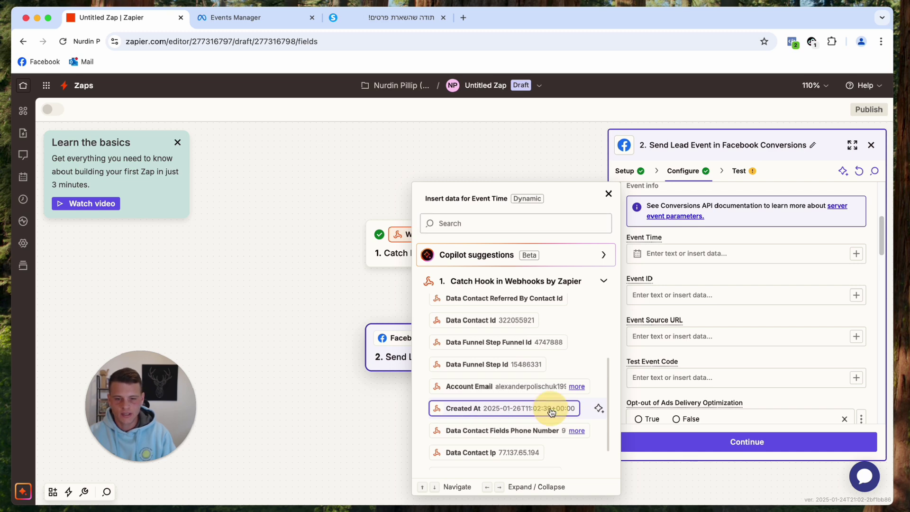
Fill Event ID with Data Funnel Step Id and Event Source URL with Data Source Url.
{"action": "left_click", "coordinate": [856, 296]}
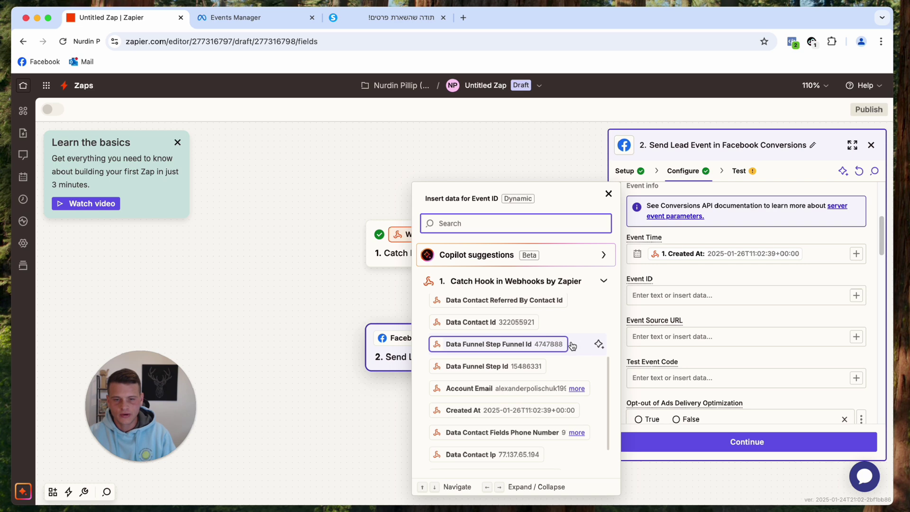
{"action": "scroll", "coordinate": [561, 353], "scroll_direction": "down", "scroll_amount": 1}
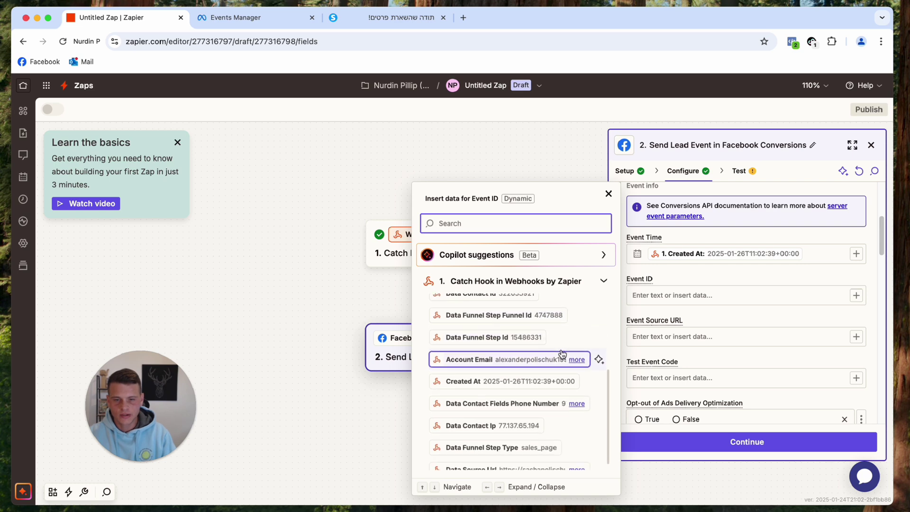
{"action": "left_click", "coordinate": [515, 337]}
{"action": "left_click", "coordinate": [857, 310]}
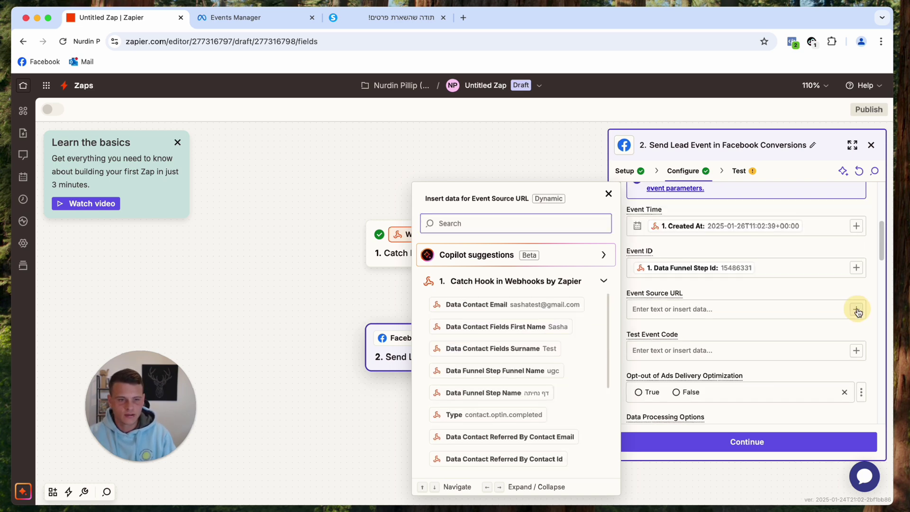
{"action": "scroll", "coordinate": [522, 350], "scroll_direction": "down", "scroll_amount": 5}
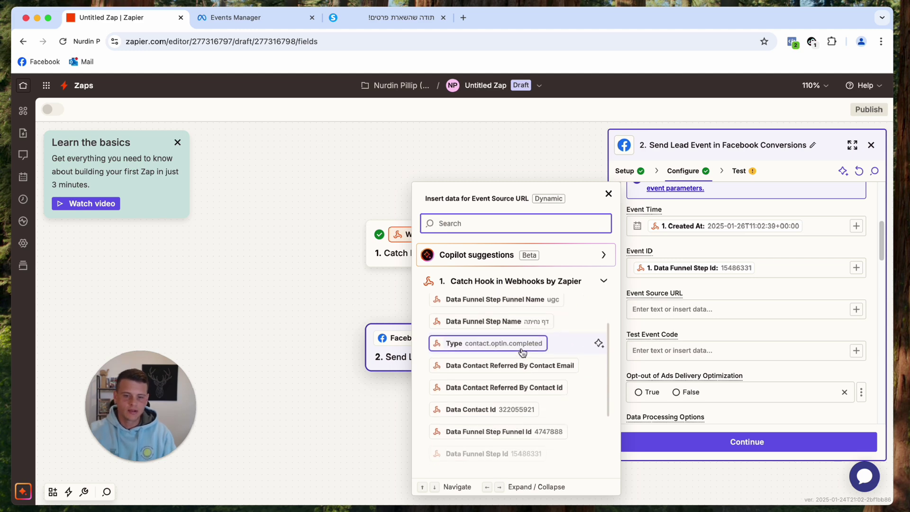
{"action": "scroll", "coordinate": [523, 351], "scroll_direction": "down", "scroll_amount": 2}
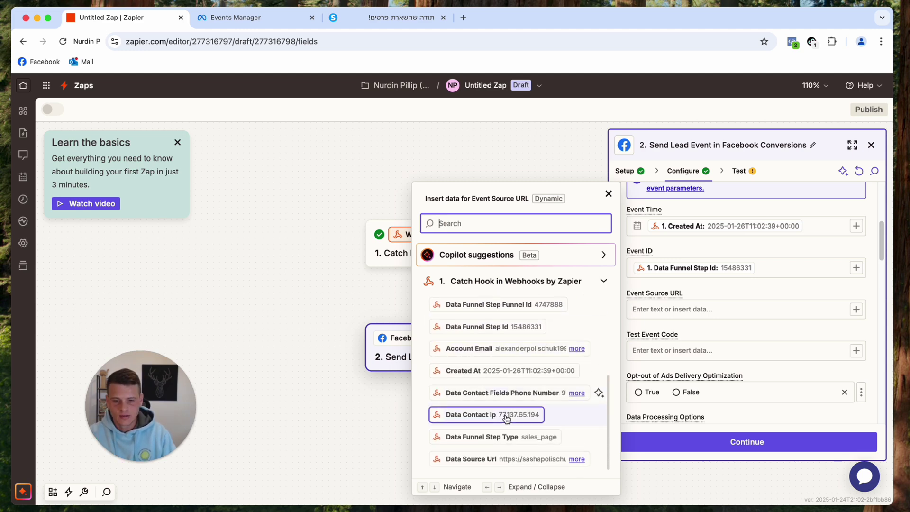
{"action": "left_click", "coordinate": [542, 458]}
{"action": "scroll", "coordinate": [782, 322], "scroll_direction": "down", "scroll_amount": 2}
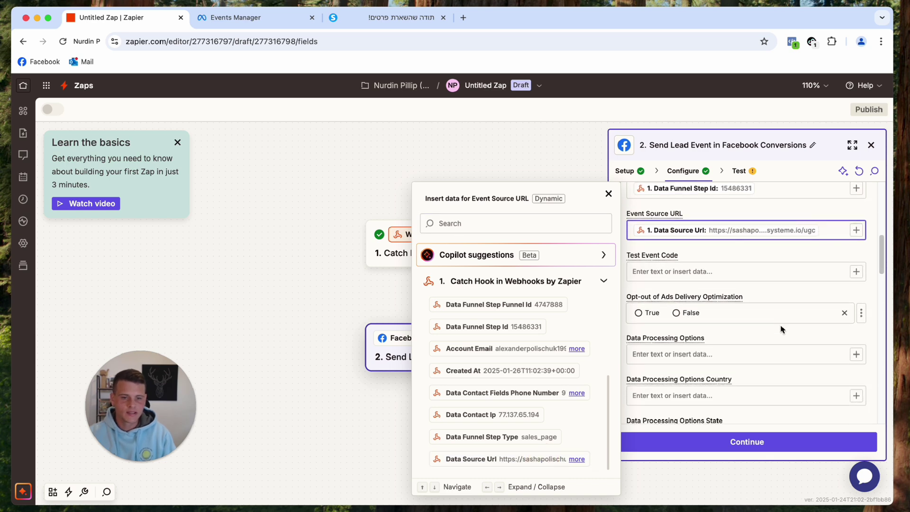
{"action": "scroll", "coordinate": [782, 326], "scroll_direction": "down", "scroll_amount": 3}
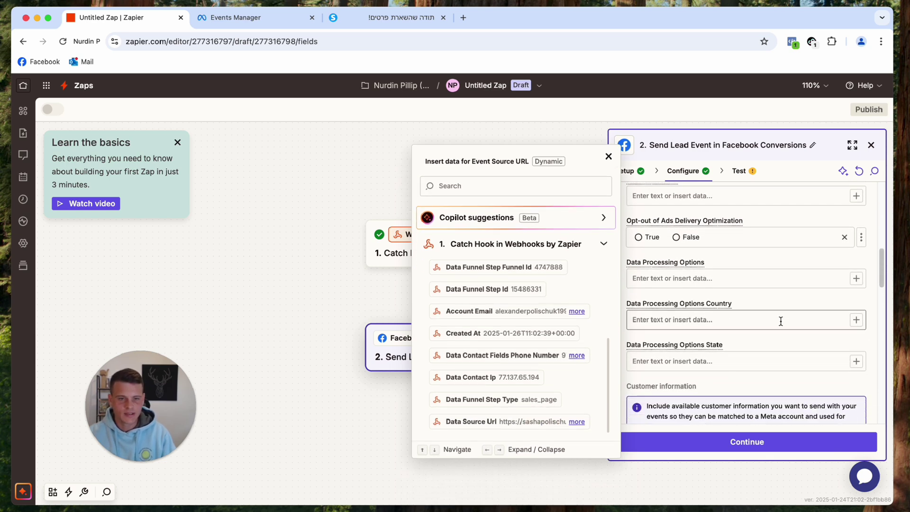
{"action": "scroll", "coordinate": [746, 305], "scroll_direction": "down", "scroll_amount": 4}
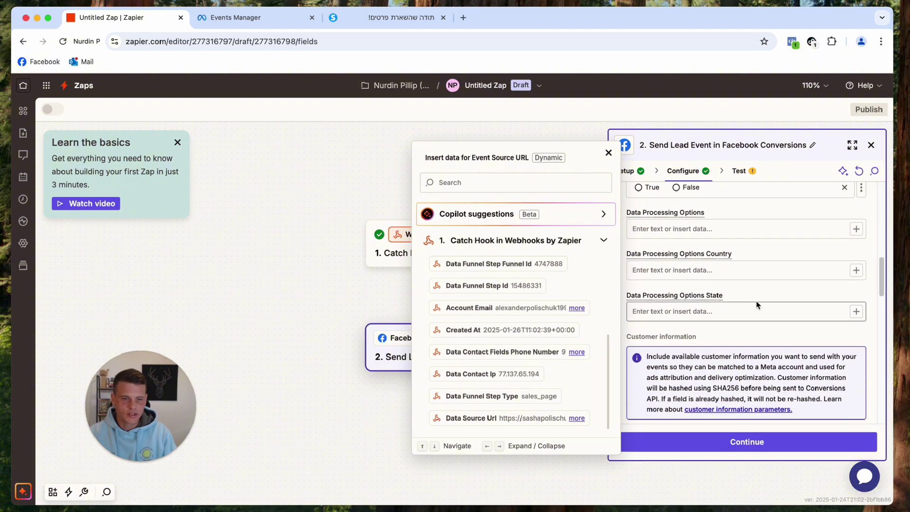
{"action": "scroll", "coordinate": [763, 292], "scroll_direction": "down", "scroll_amount": 4}
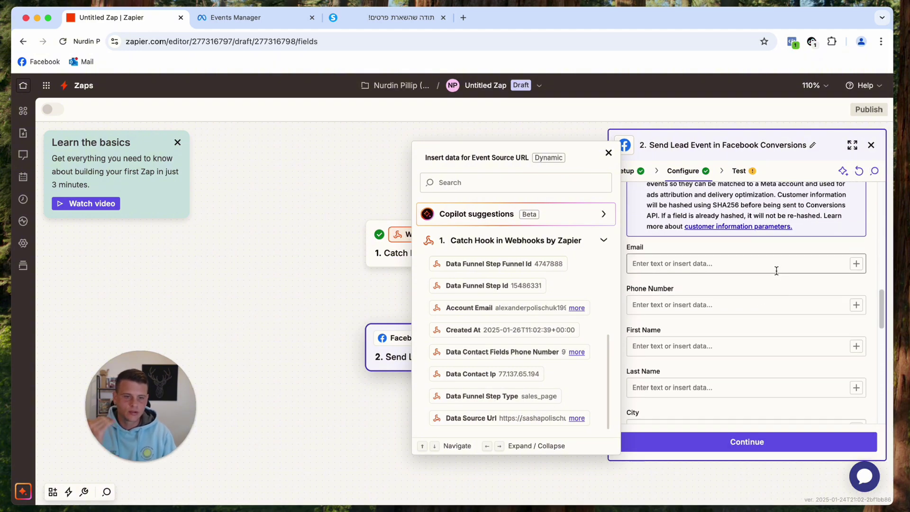
Map Email, Phone Number, First Name and Last Name to the webhook's contact email, phone, first name and surname.
{"action": "left_click", "coordinate": [855, 264]}
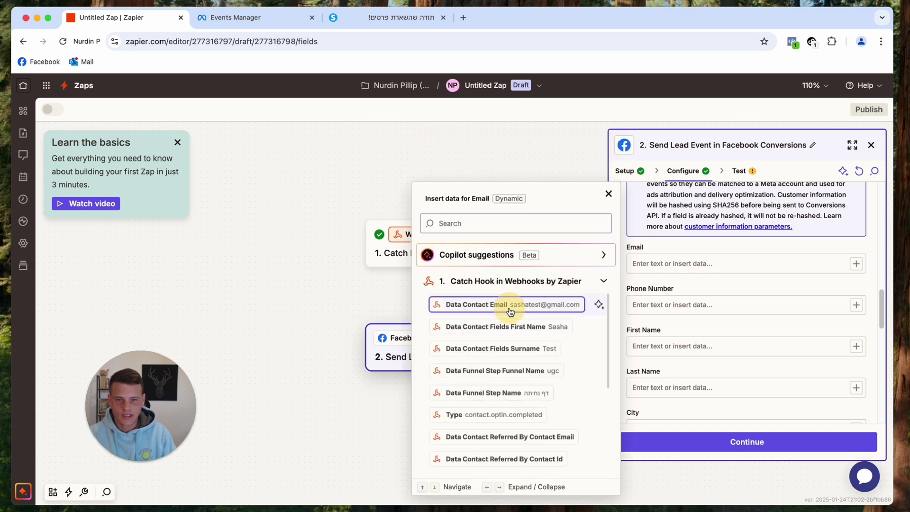
{"action": "left_click", "coordinate": [506, 305]}
{"action": "left_click", "coordinate": [855, 305]}
{"action": "scroll", "coordinate": [501, 410], "scroll_direction": "down", "scroll_amount": 5}
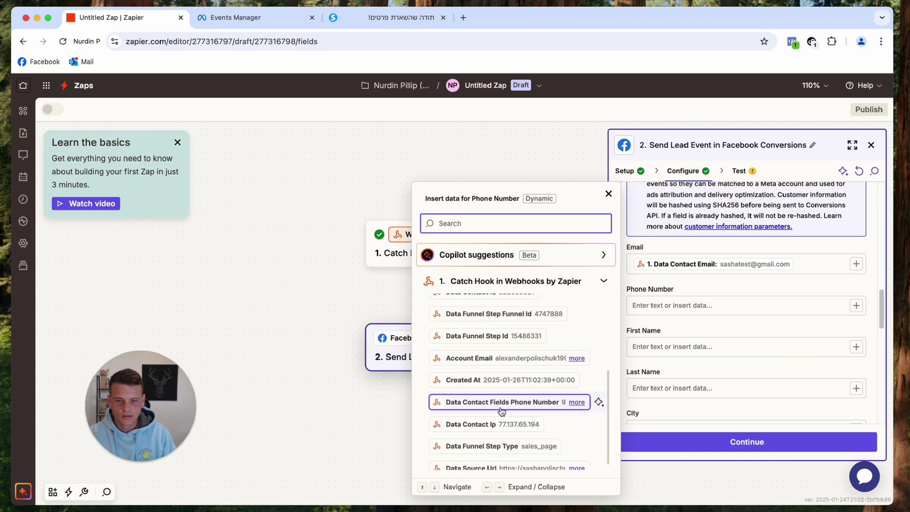
{"action": "left_click", "coordinate": [502, 402]}
{"action": "left_click", "coordinate": [855, 346]}
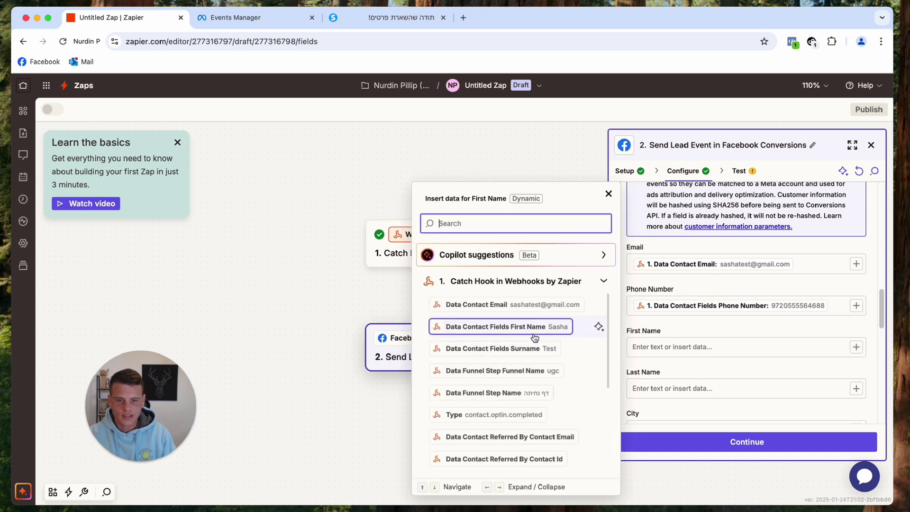
{"action": "left_click", "coordinate": [523, 329]}
{"action": "left_click", "coordinate": [855, 389]}
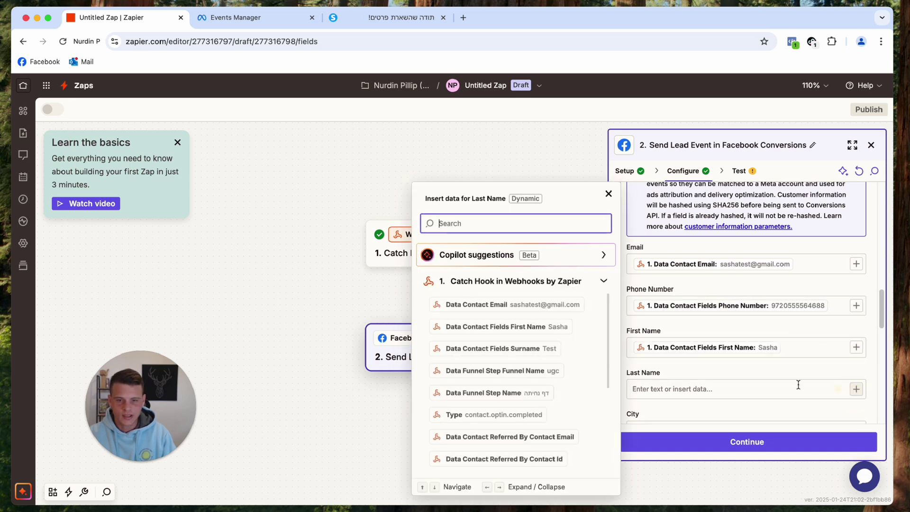
{"action": "left_click", "coordinate": [484, 350]}
Set External ID to the webhook's Data Contact Id value.
{"action": "scroll", "coordinate": [788, 325], "scroll_direction": "down", "scroll_amount": 4}
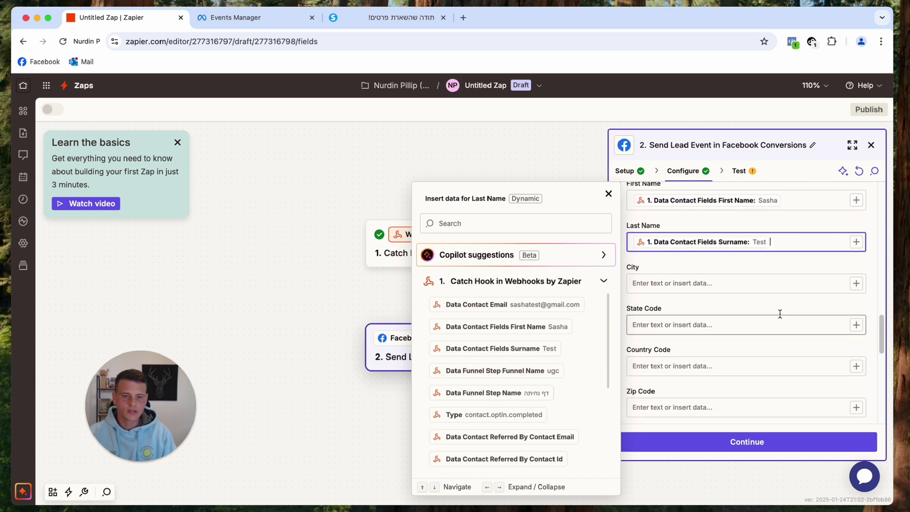
{"action": "scroll", "coordinate": [770, 307], "scroll_direction": "down", "scroll_amount": 3}
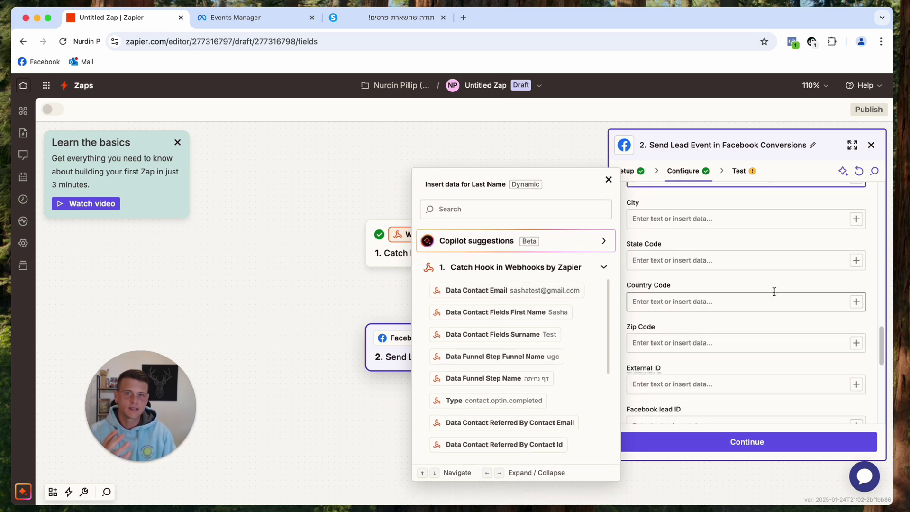
{"action": "scroll", "coordinate": [871, 345], "scroll_direction": "down", "scroll_amount": 2}
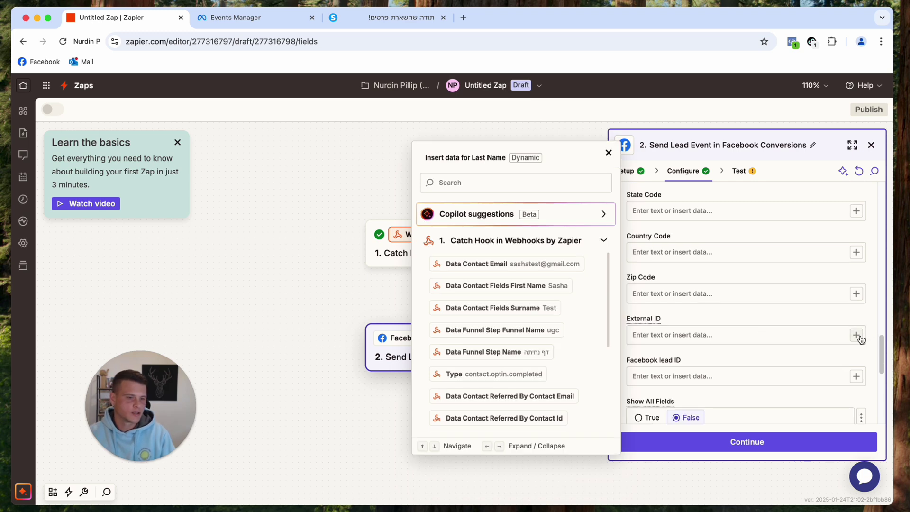
{"action": "left_click", "coordinate": [859, 338]}
{"action": "left_click", "coordinate": [856, 335]}
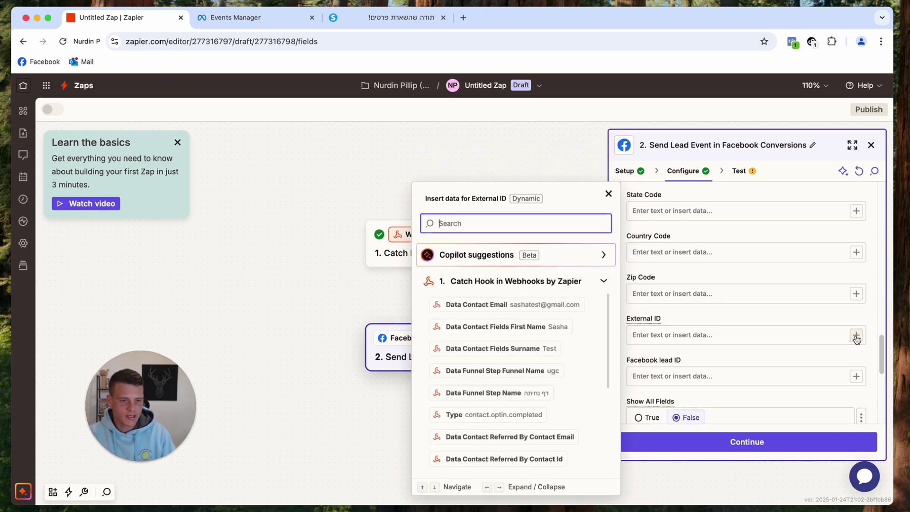
{"action": "scroll", "coordinate": [552, 339], "scroll_direction": "down", "scroll_amount": 3}
{"action": "scroll", "coordinate": [548, 344], "scroll_direction": "up", "scroll_amount": 3}
{"action": "scroll", "coordinate": [548, 344], "scroll_direction": "down", "scroll_amount": 3}
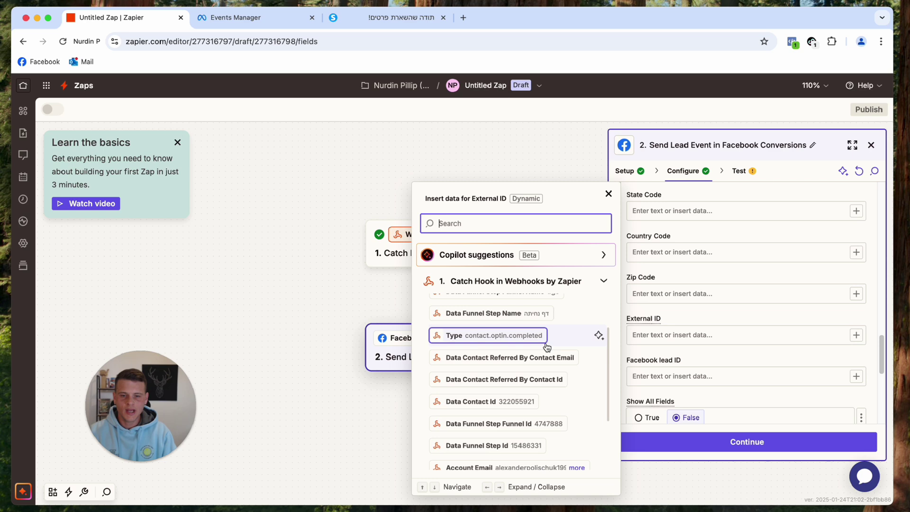
{"action": "left_click", "coordinate": [521, 376]}
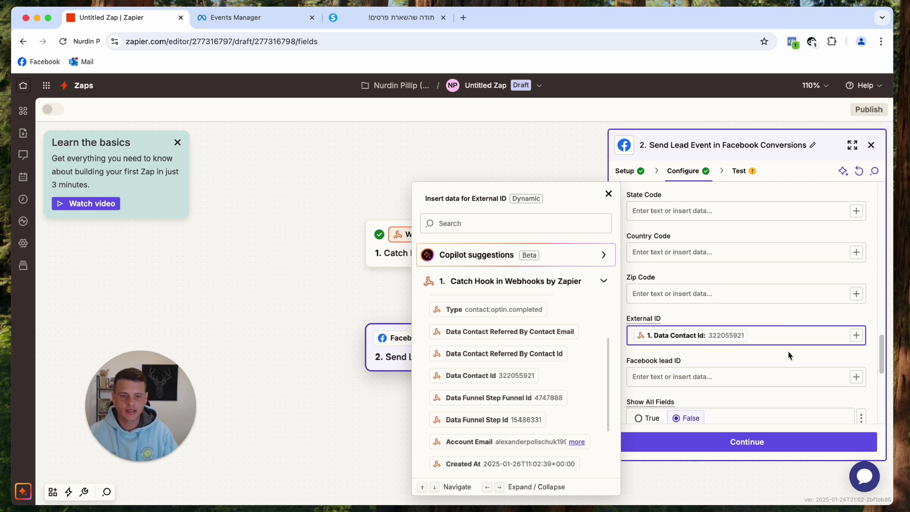
{"action": "scroll", "coordinate": [787, 355], "scroll_direction": "down", "scroll_amount": 6}
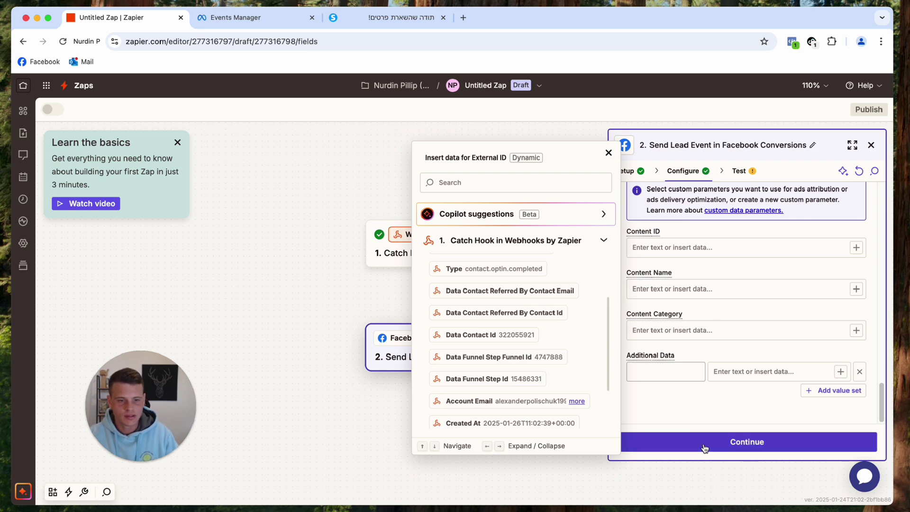
Test the Lead Event step and check Data in and Data out, confirming 1 event received.
{"action": "left_click", "coordinate": [725, 447]}
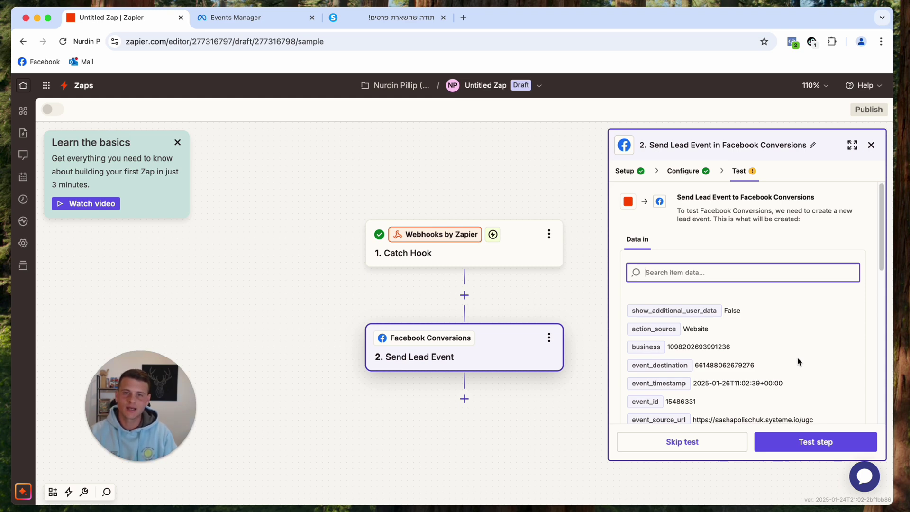
{"action": "left_click", "coordinate": [808, 440]}
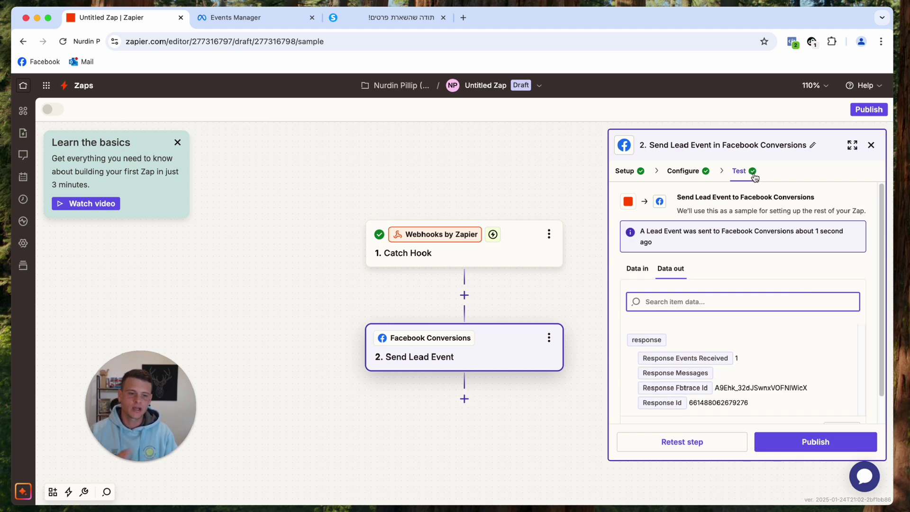
{"action": "left_click", "coordinate": [635, 269]}
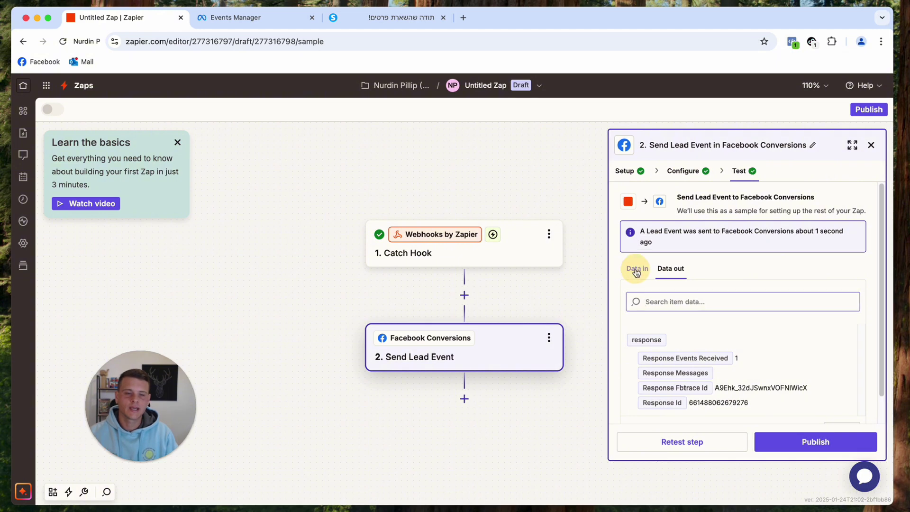
{"action": "scroll", "coordinate": [745, 337], "scroll_direction": "down", "scroll_amount": 3}
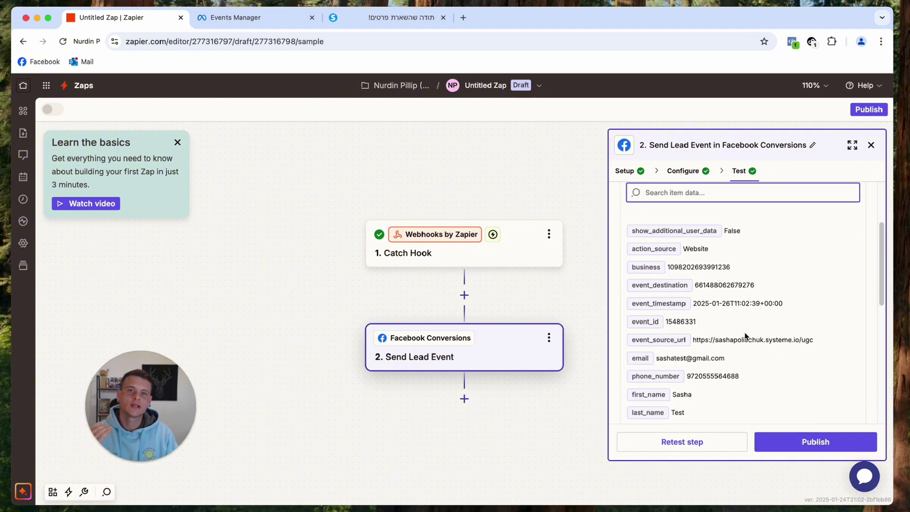
{"action": "scroll", "coordinate": [743, 322], "scroll_direction": "up", "scroll_amount": 3}
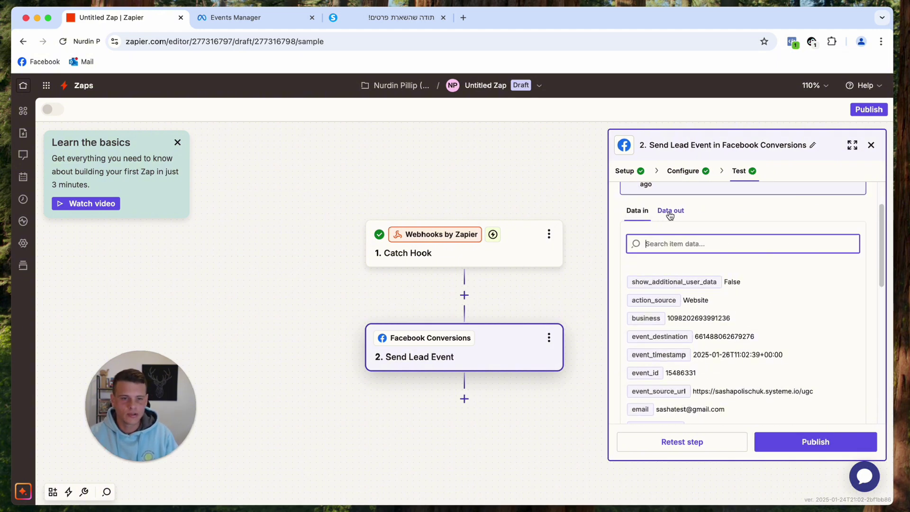
{"action": "left_click", "coordinate": [670, 210]}
{"action": "left_click", "coordinate": [746, 330]}
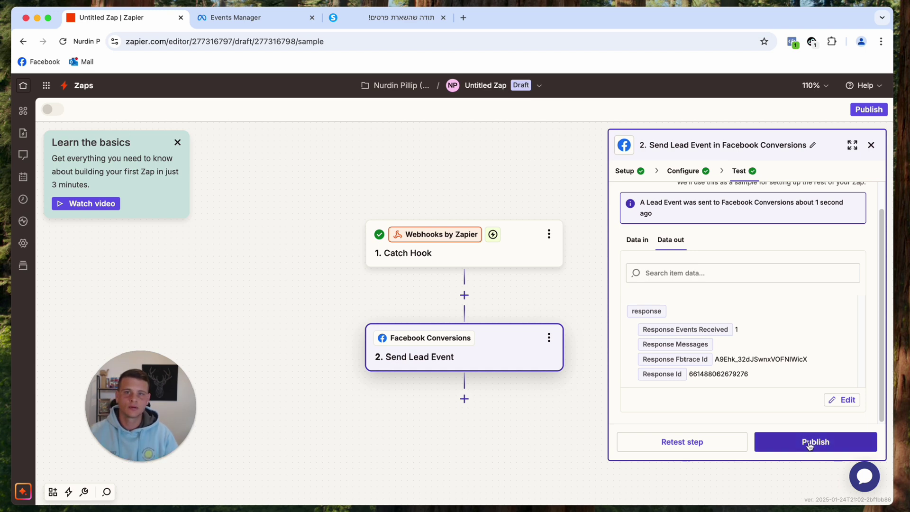
{"action": "left_click", "coordinate": [150, 445]}
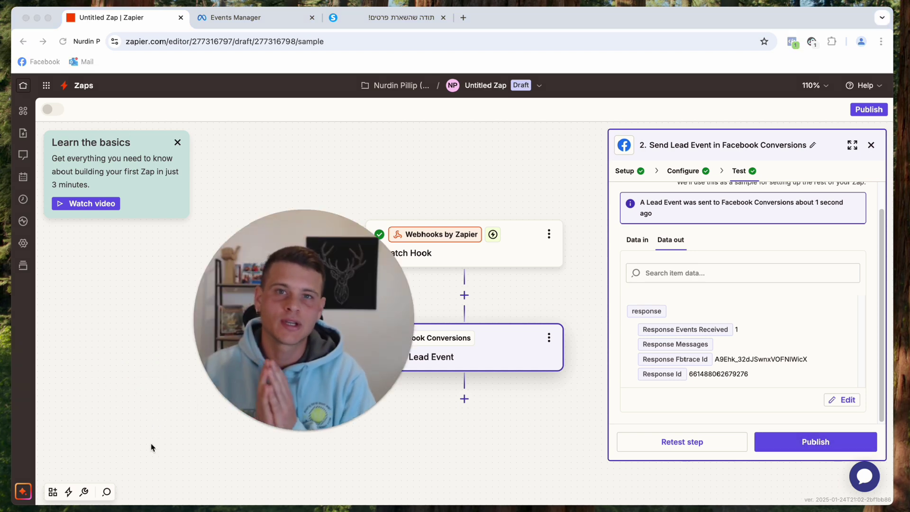